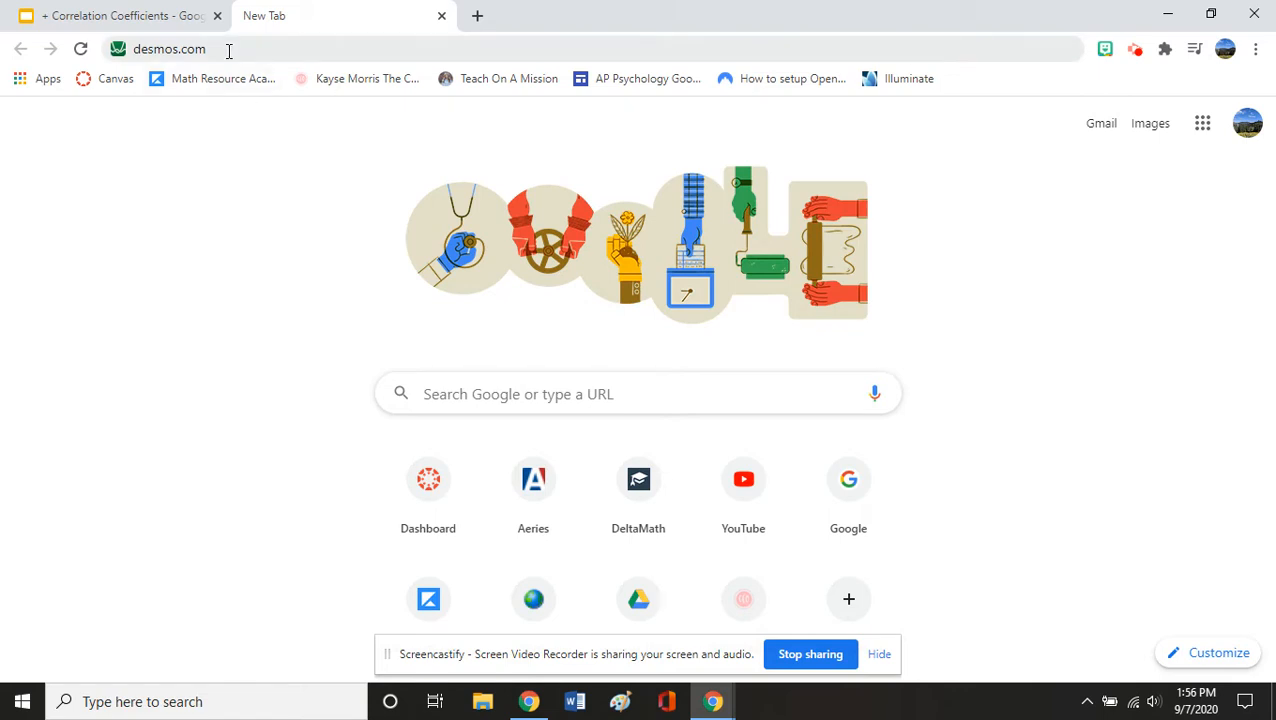
- Load desmos.com in Chrome and launch the Graphing Calculator
click(228, 51)
key(Return)
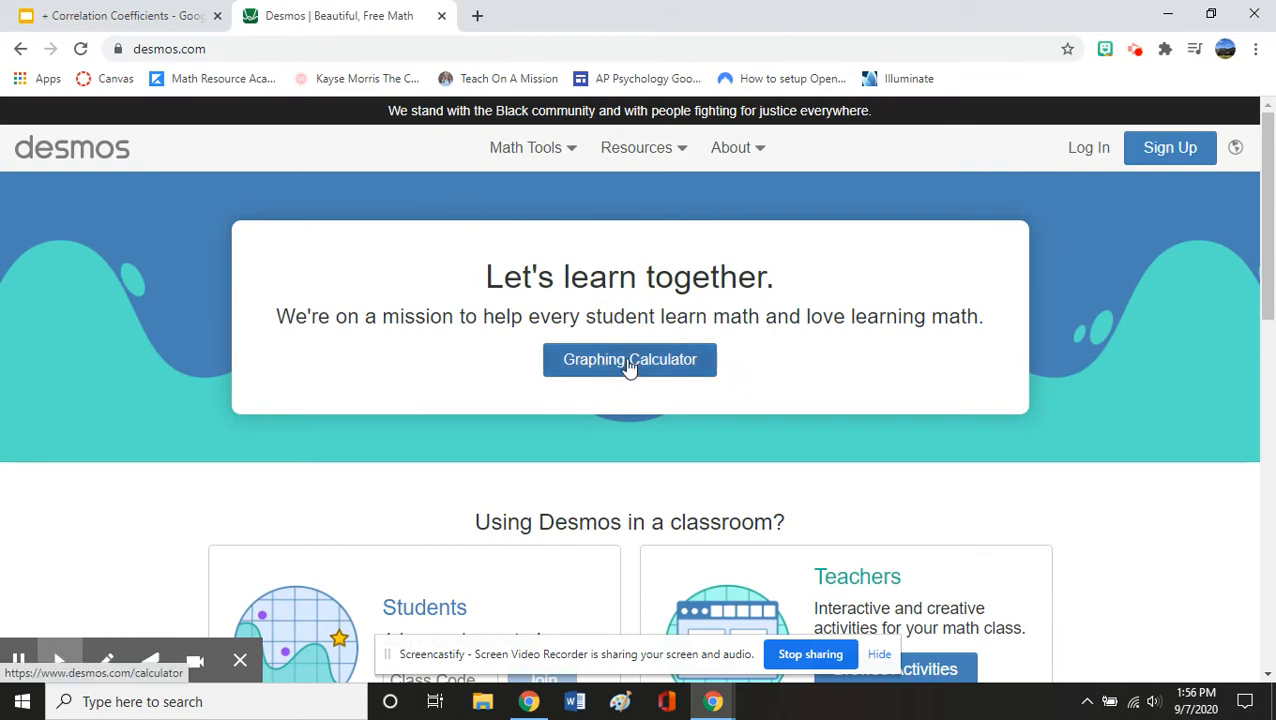
click(629, 362)
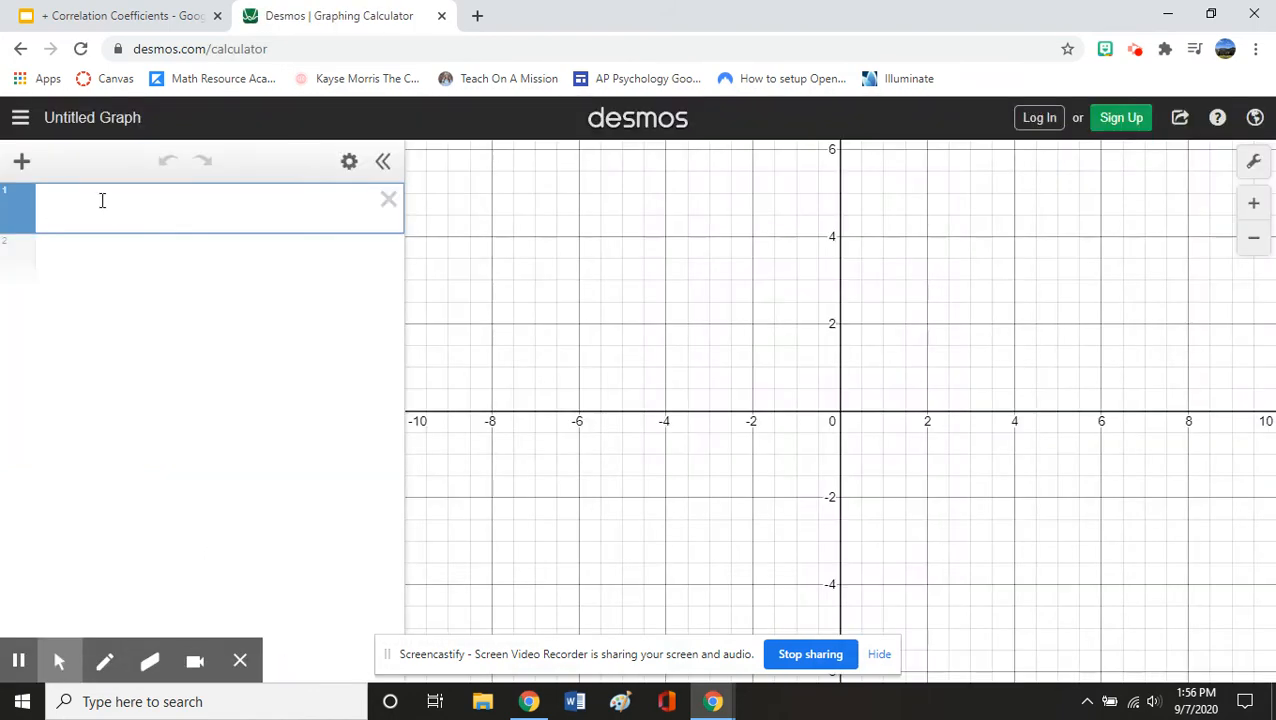
- Add a trial x1/y1 table, remove it, and switch to the other Desmos tab
click(21, 162)
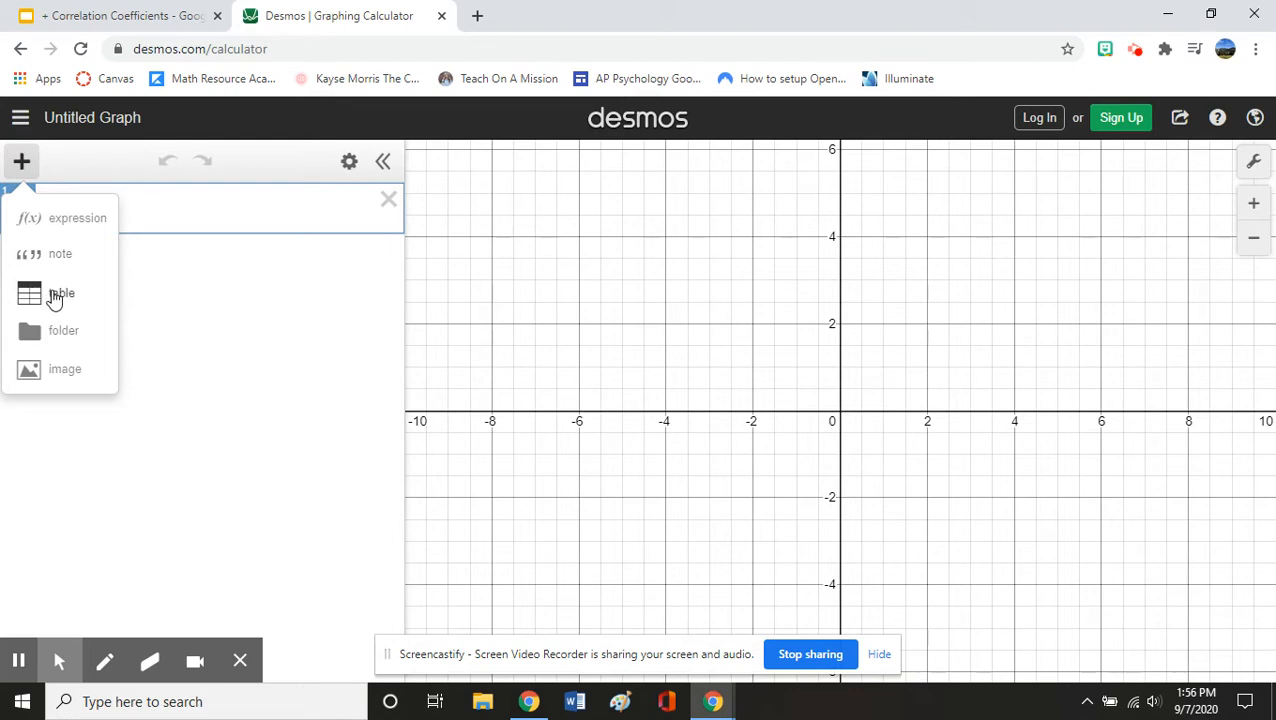
click(52, 294)
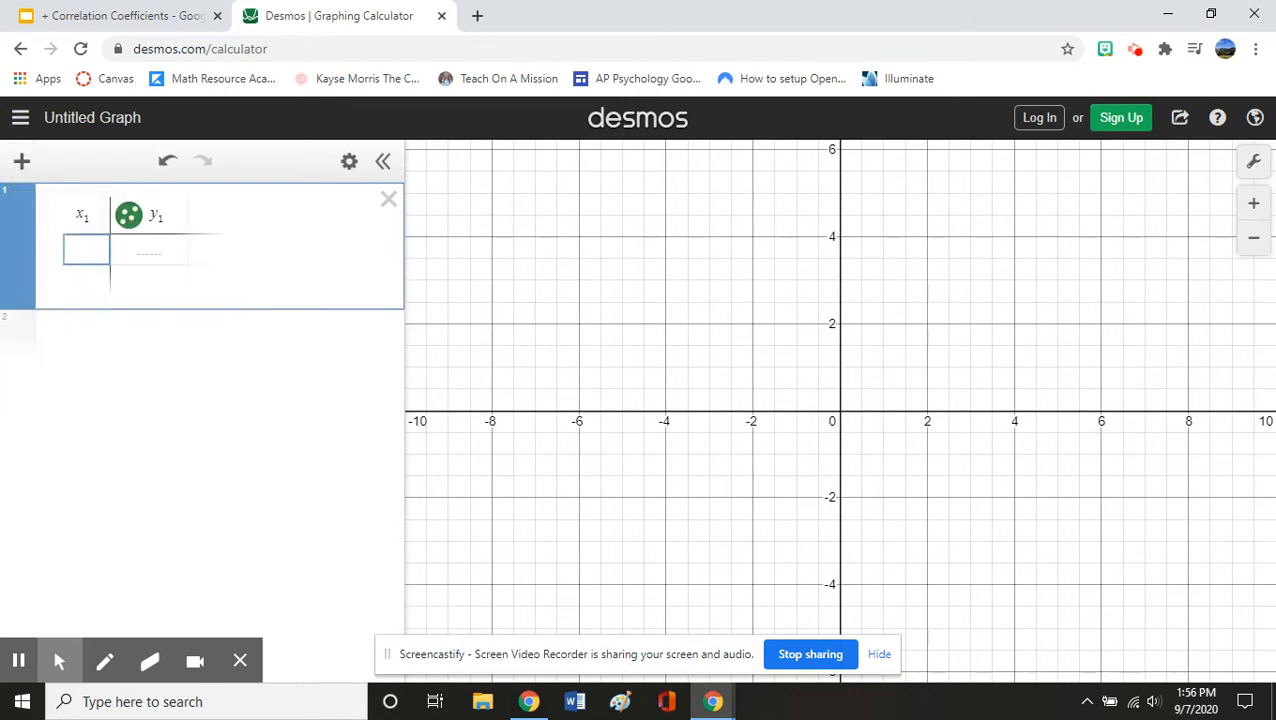
click(16, 663)
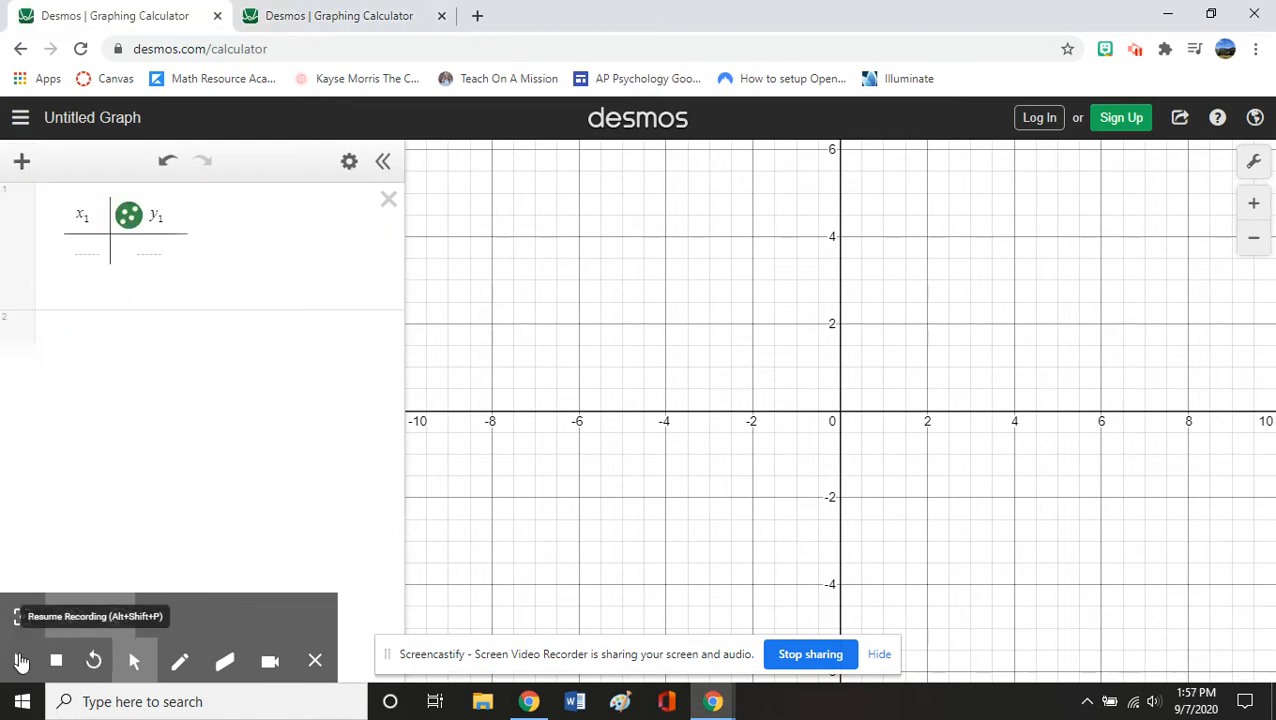
click(291, 18)
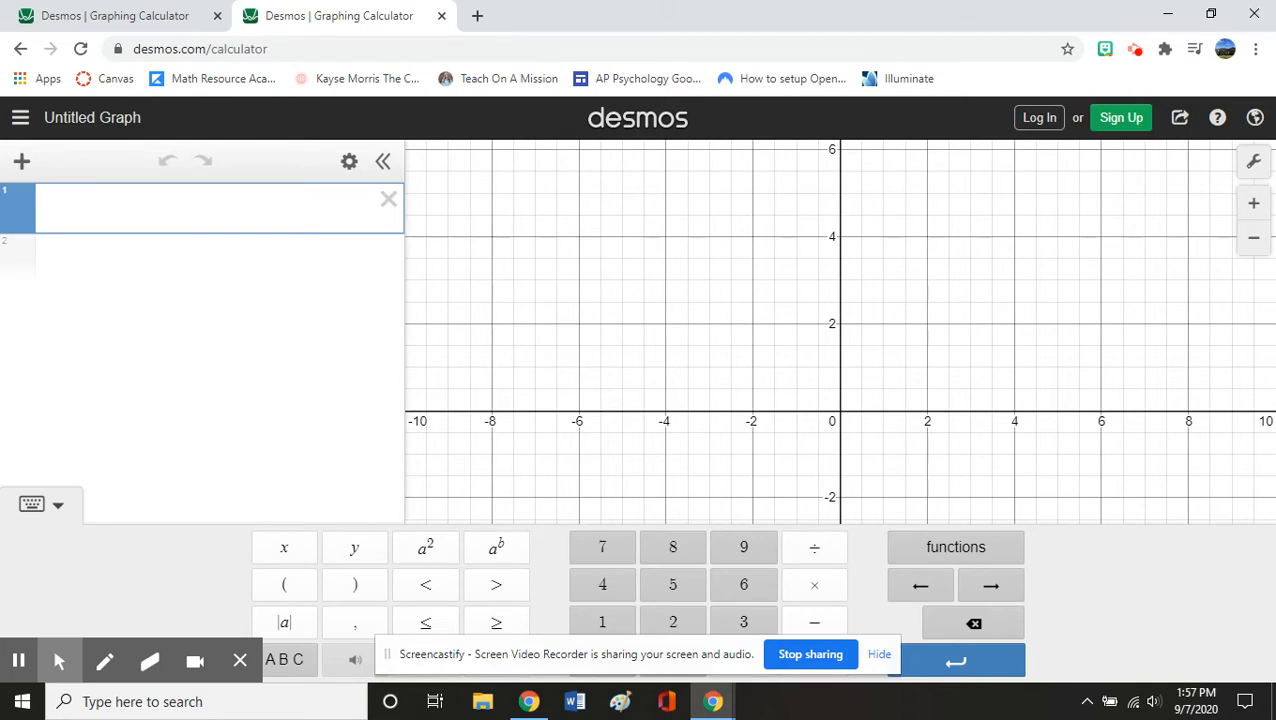
- Add a new table and fill the x1 column with 1 through 6
click(22, 161)
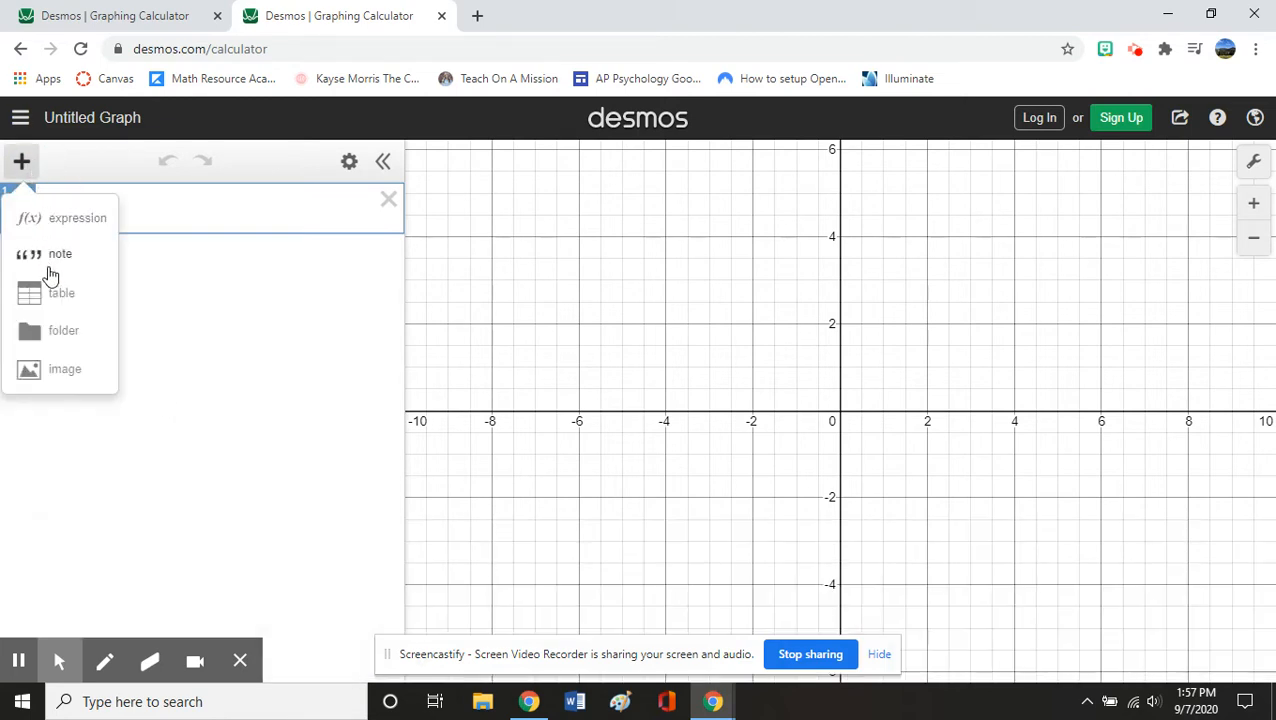
click(51, 284)
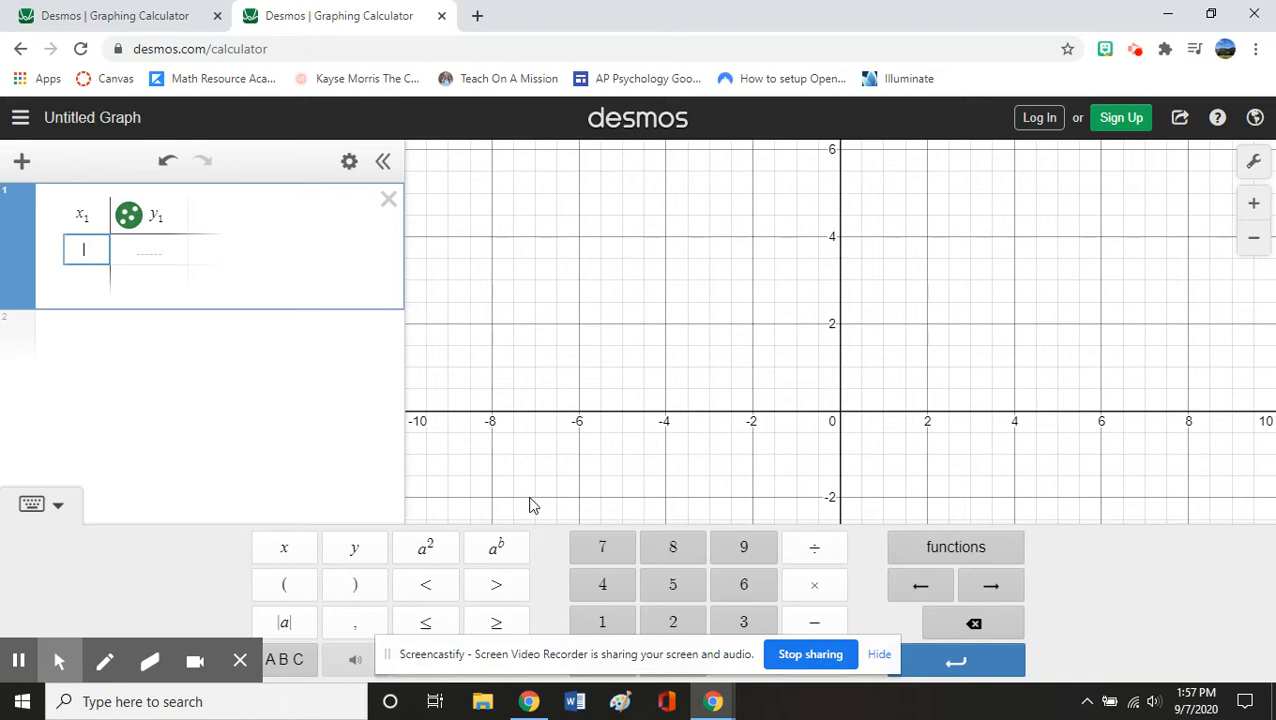
click(602, 622)
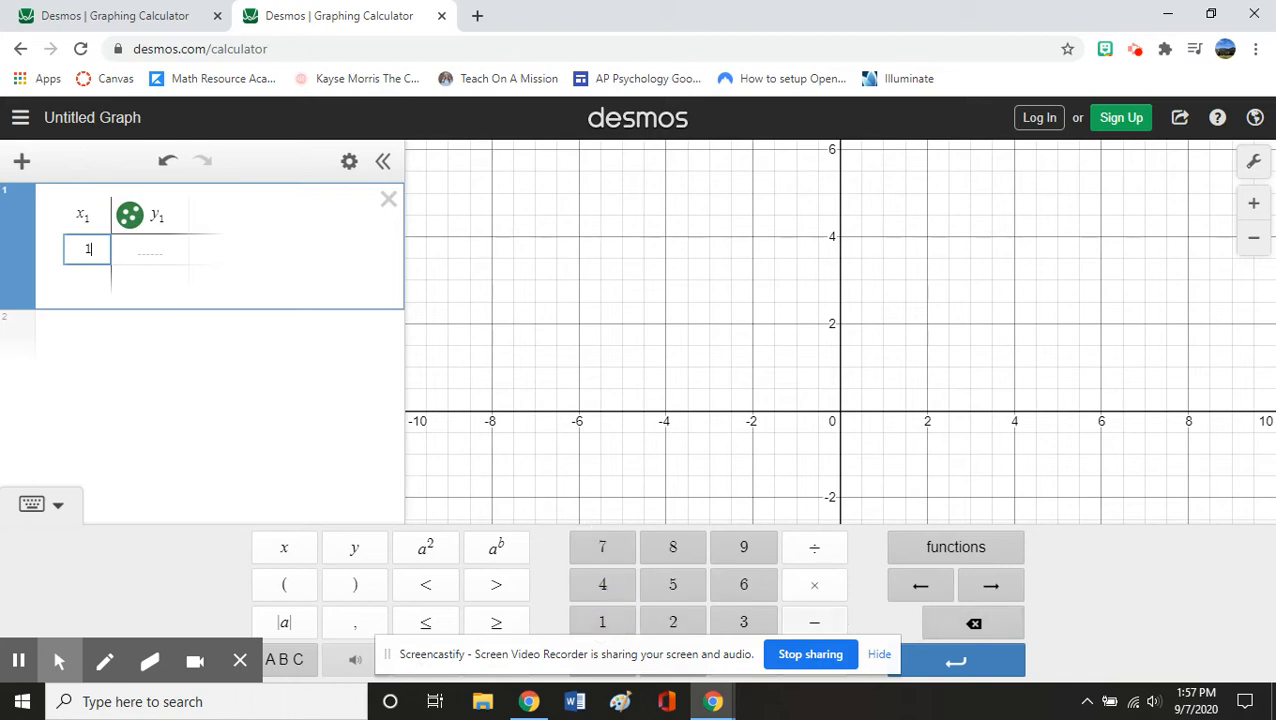
key(Return)
click(673, 622)
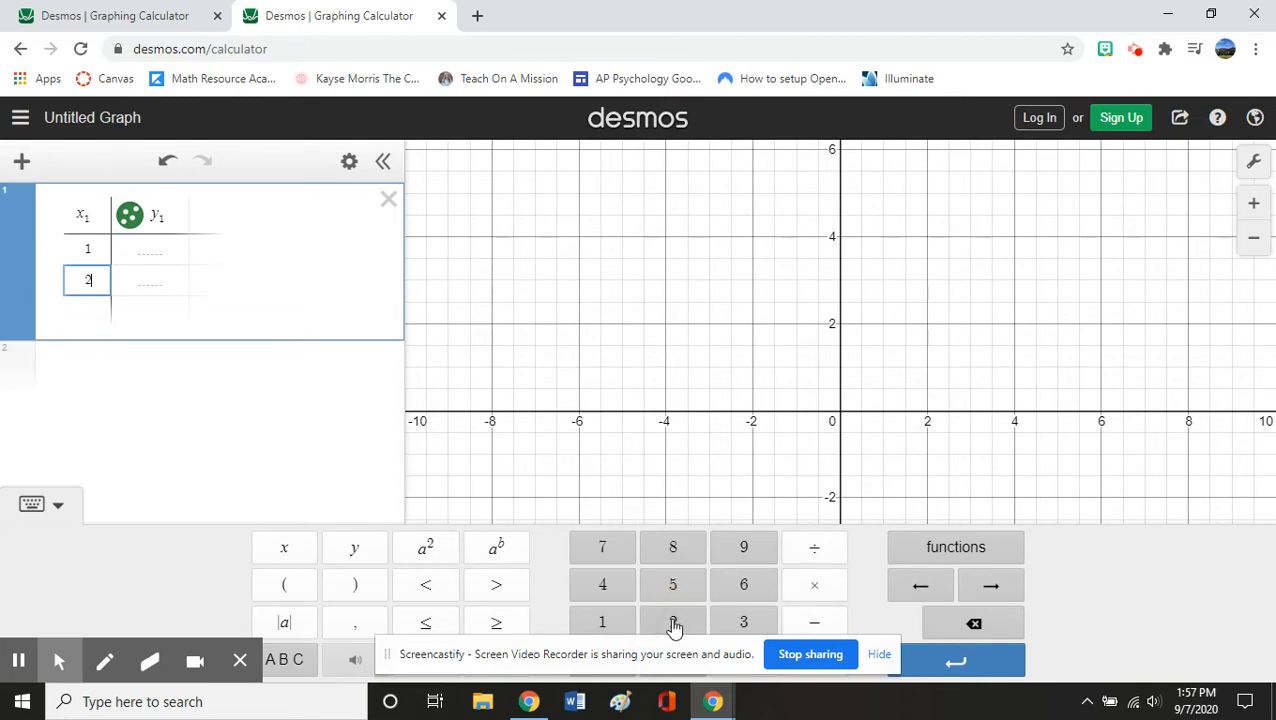
key(Return)
key(Return)
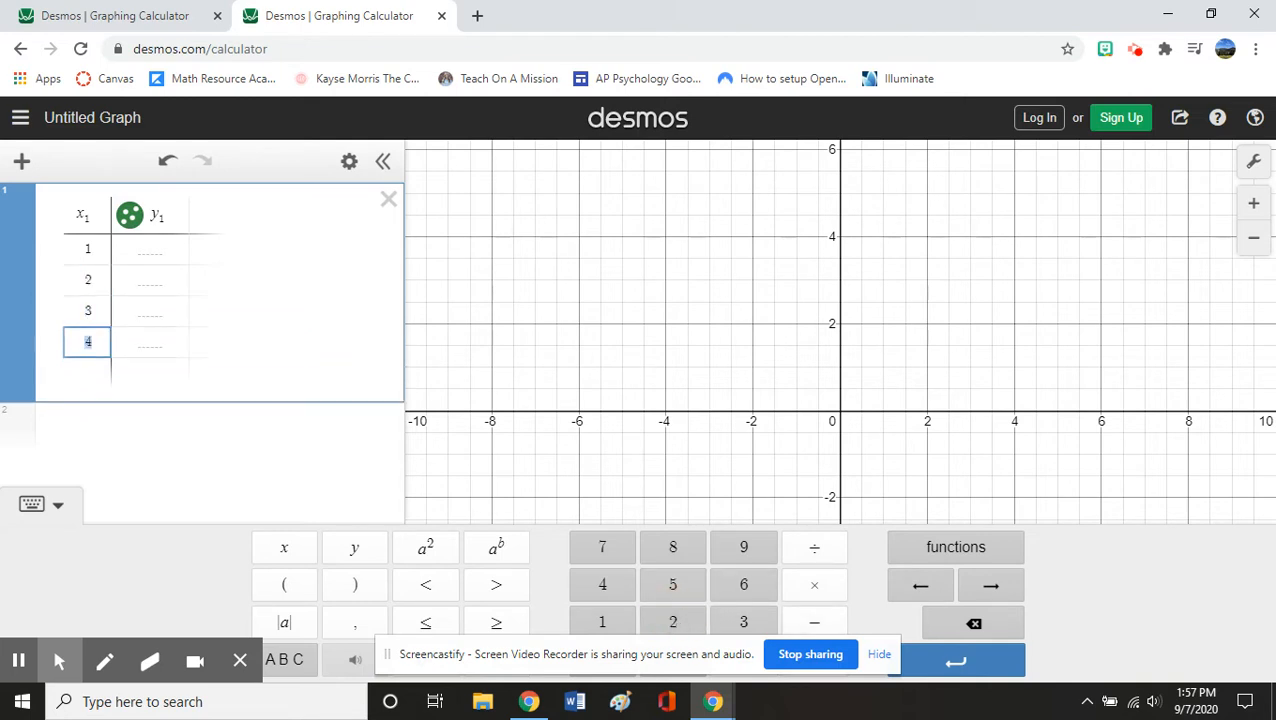
key(Return)
key(Return)
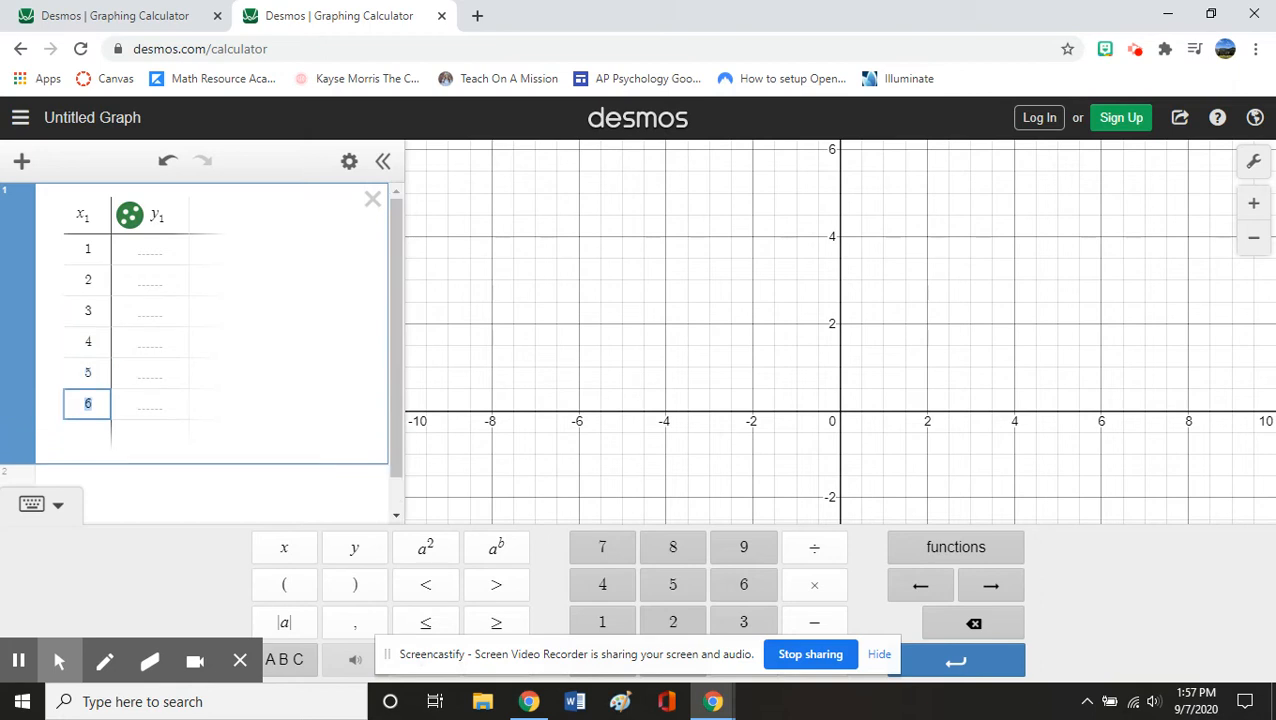
text(6)
- Fill the y1 column with 9, 5, 7, 6, 4, 10
click(150, 256)
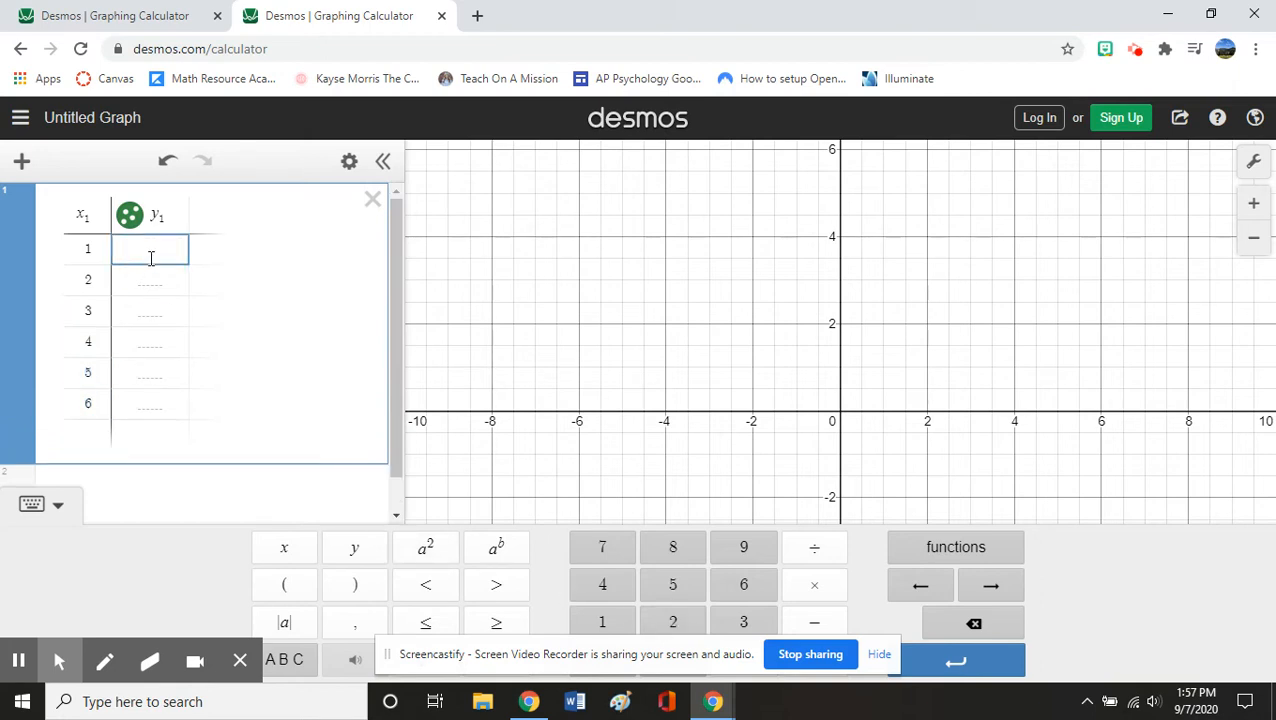
text(9)
click(132, 279)
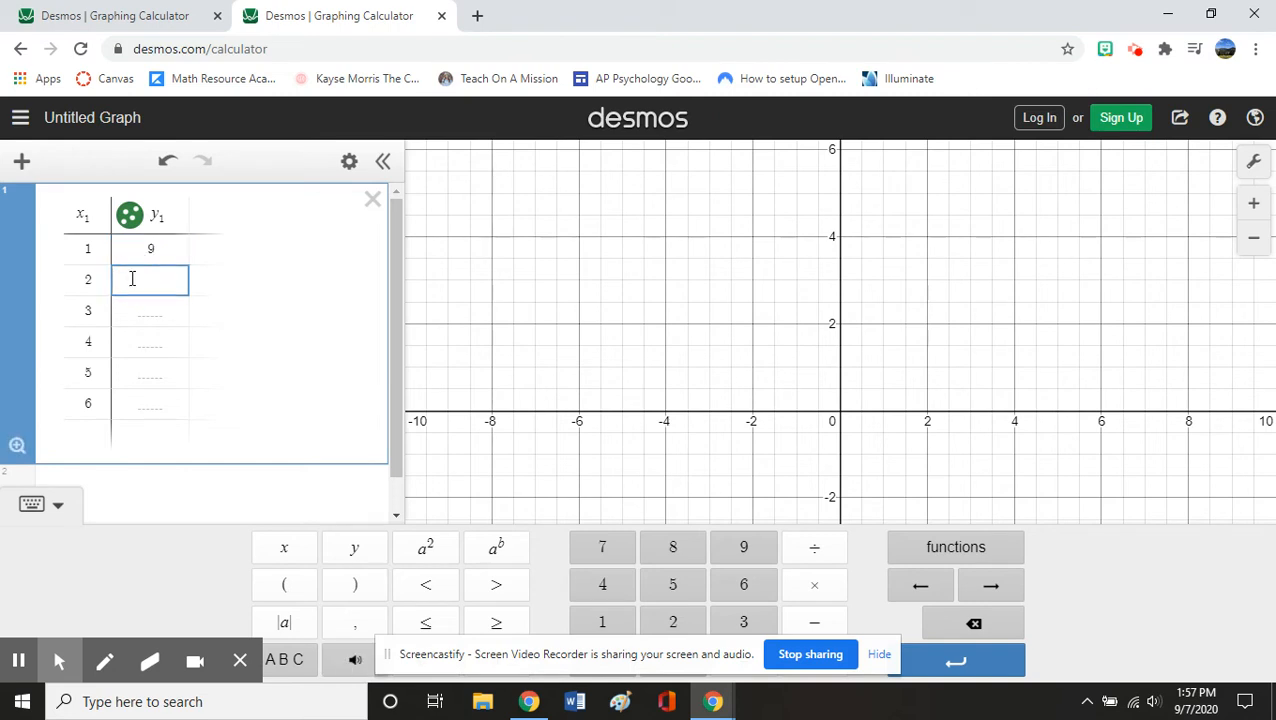
text(5)
click(133, 305)
text(7)
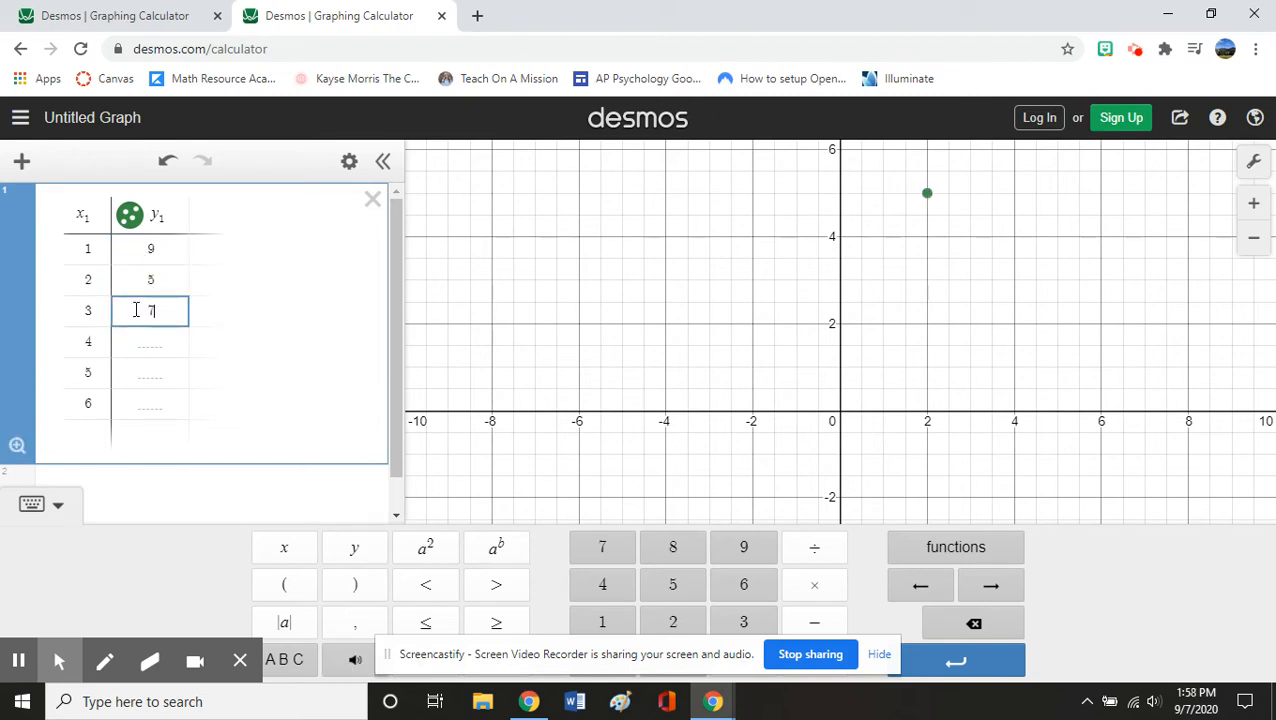
click(160, 343)
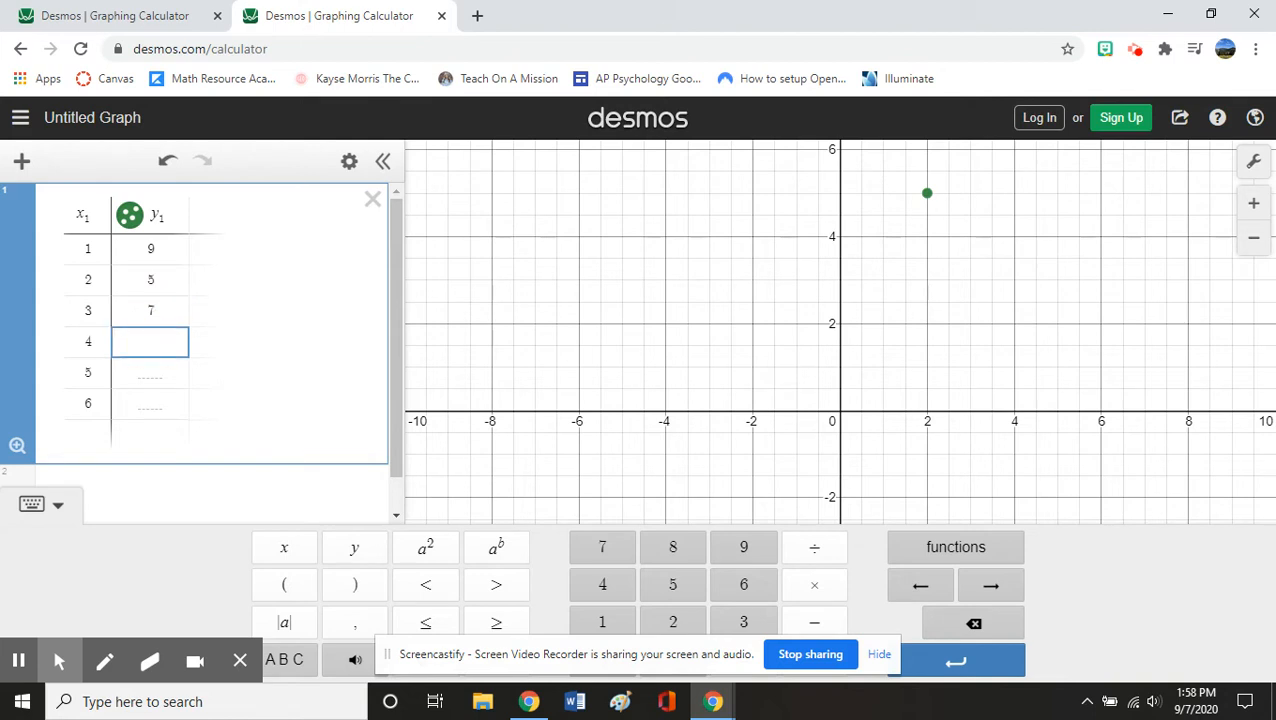
text(6)
click(143, 376)
text(4)
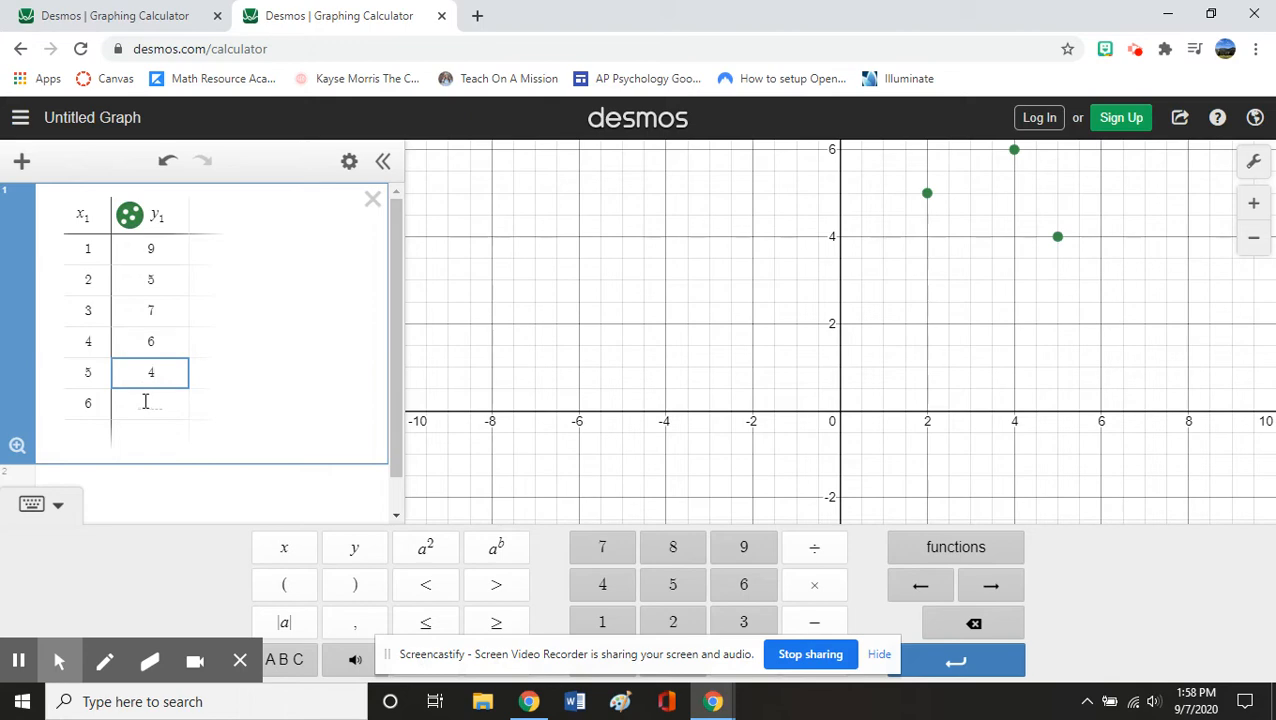
click(145, 401)
text(10)
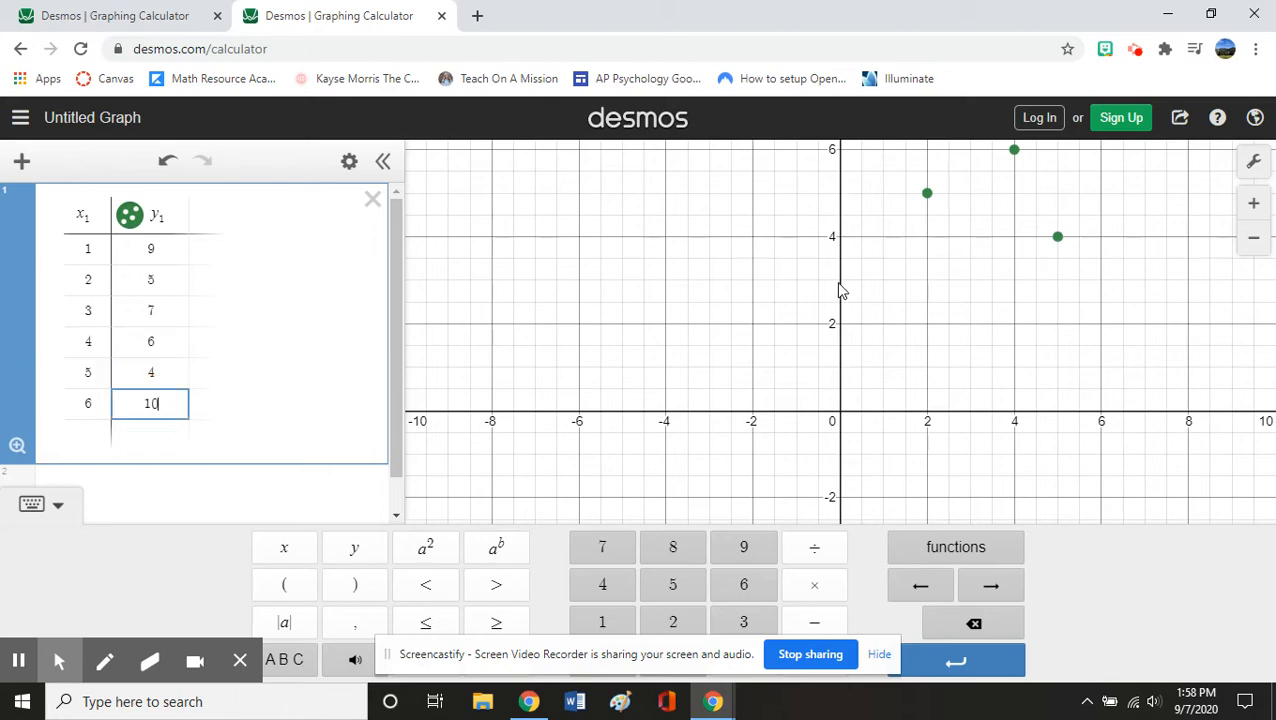
drag(855, 289, 757, 424)
- Pan the graph so all six points show, then select the empty expression row 2
drag(822, 331, 738, 360)
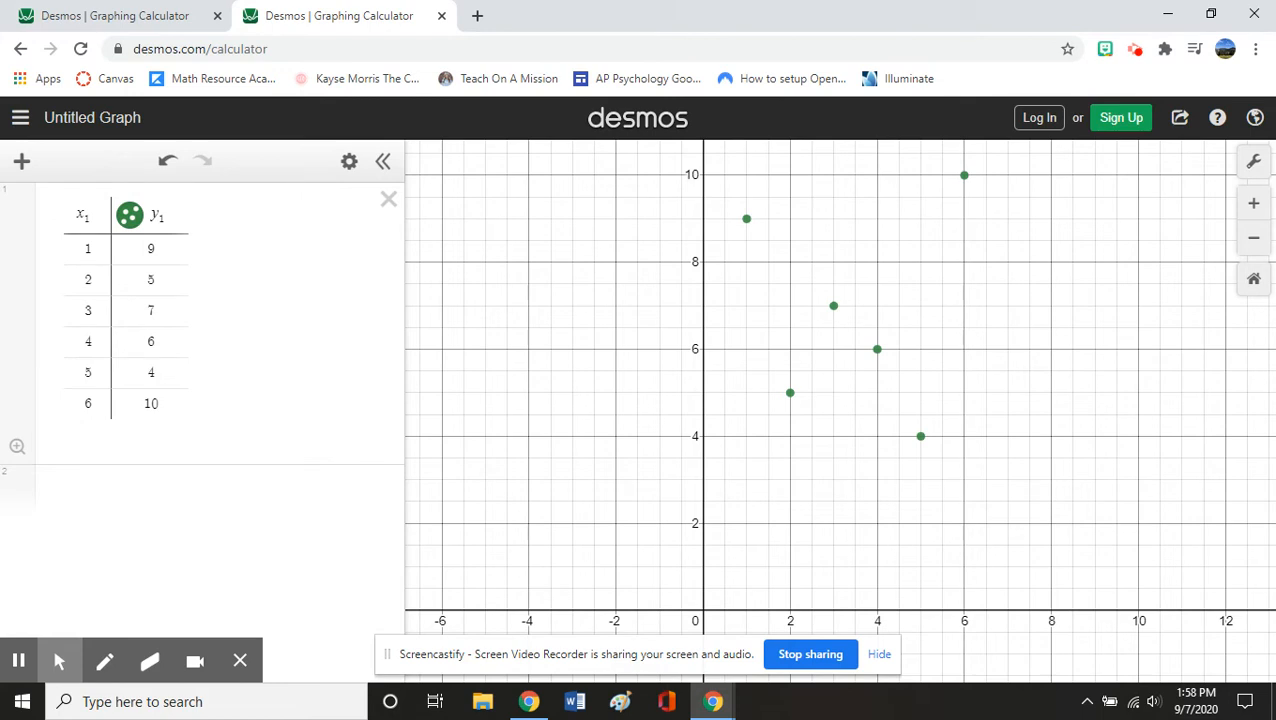
click(82, 492)
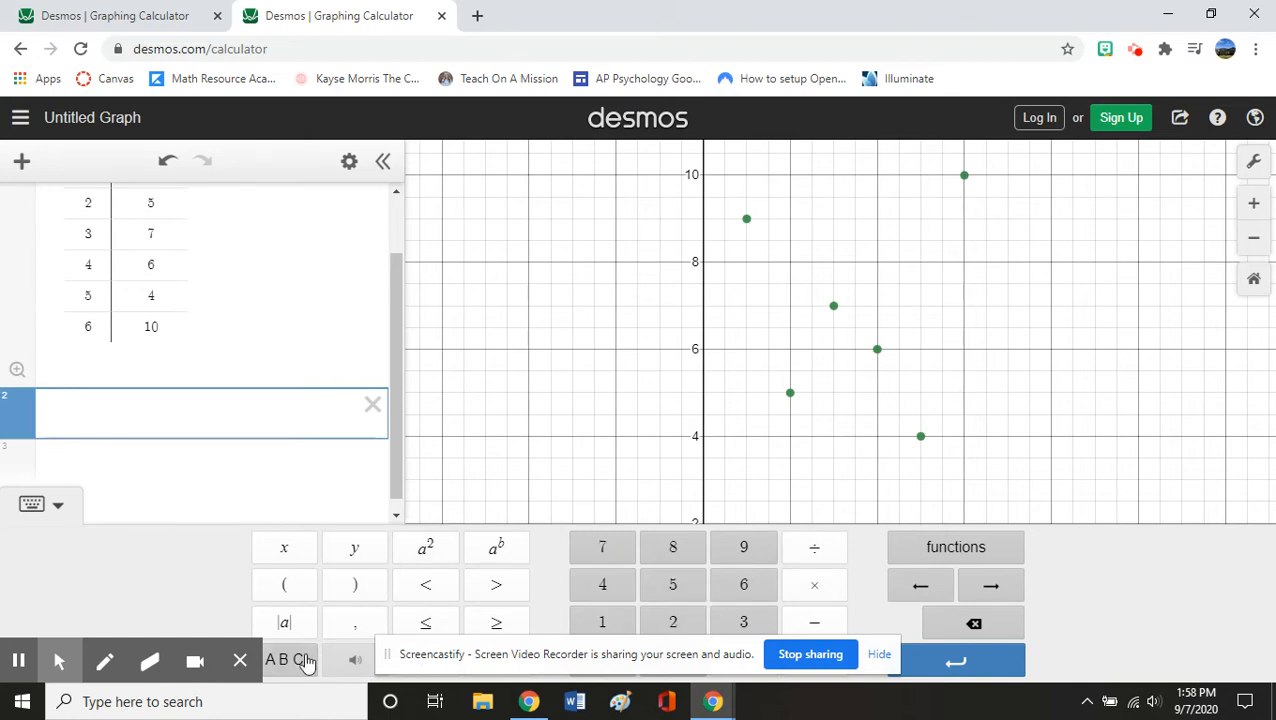
- Enter y1 ~ mx1 + b, yielding m = 0.0285714, b = 6.73333, r = 0.02307
click(357, 558)
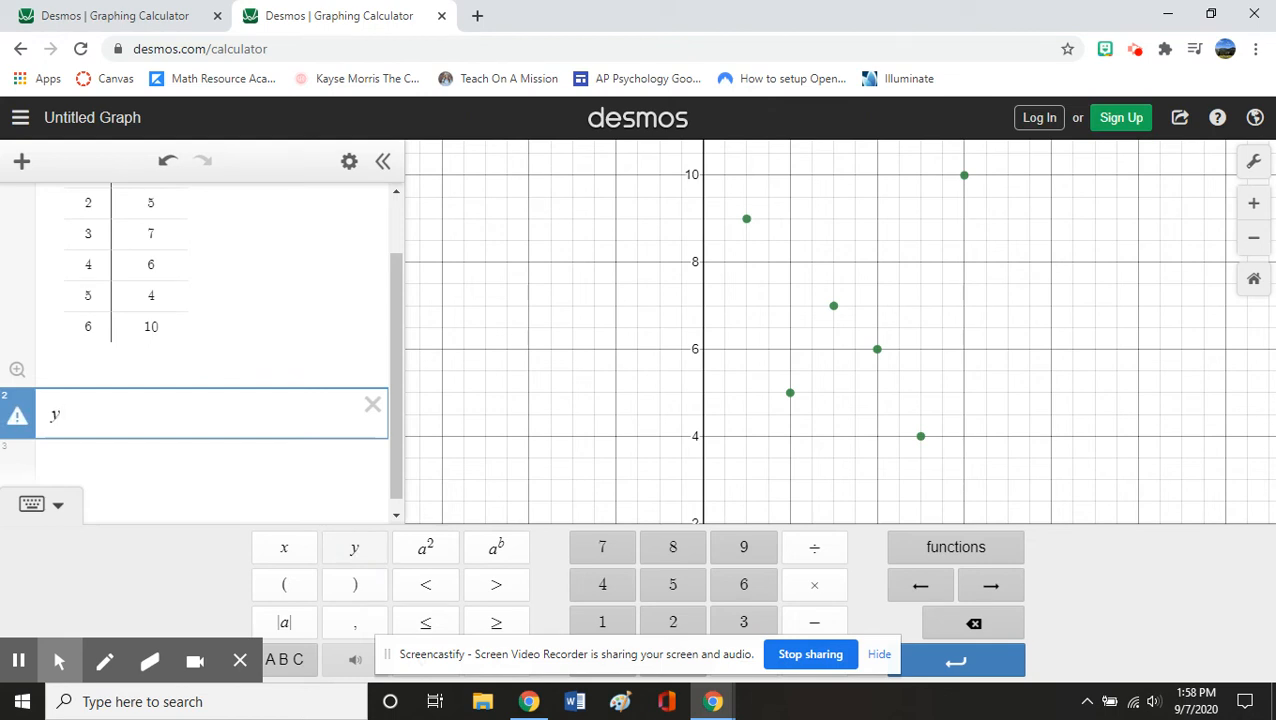
text(1)
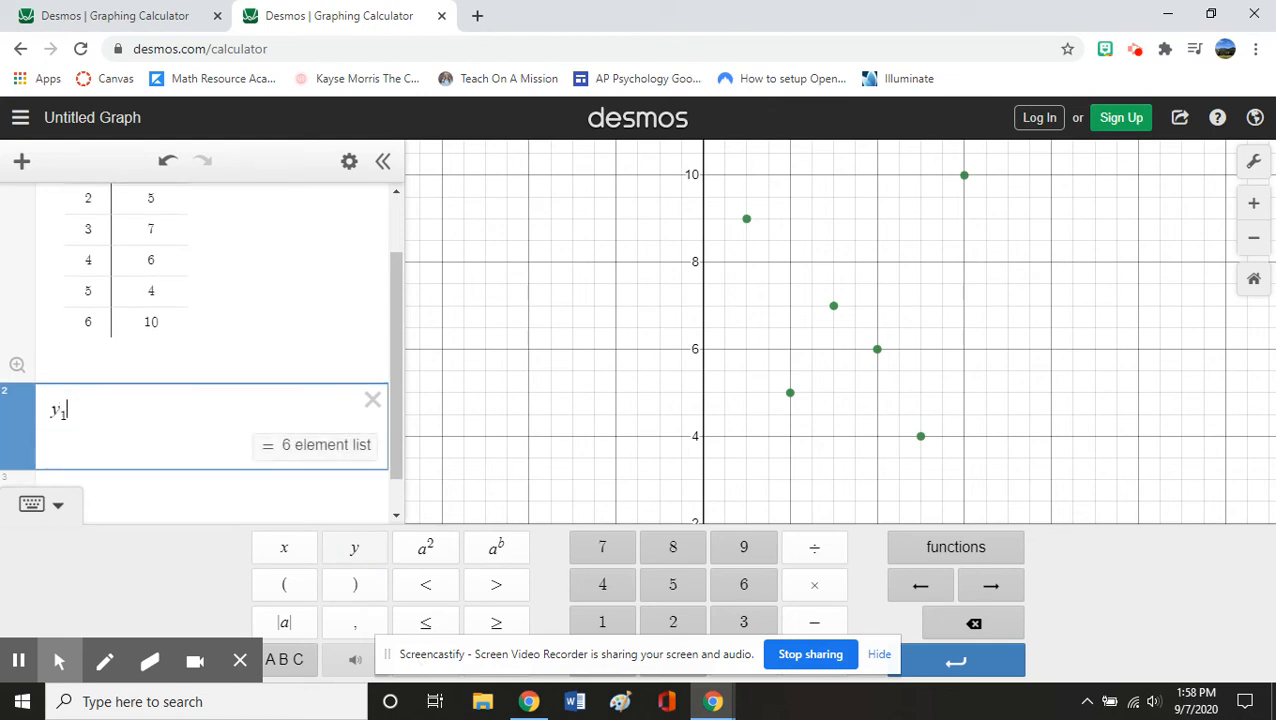
click(294, 662)
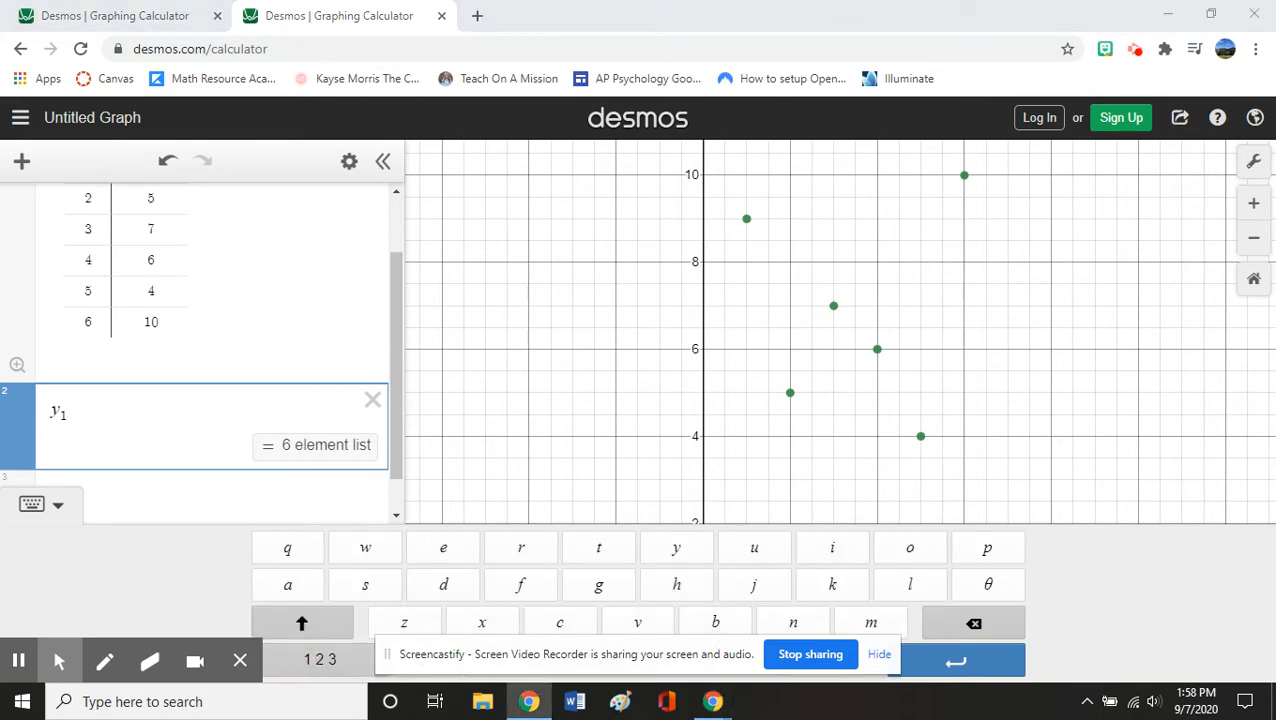
drag(716, 647, 870, 14)
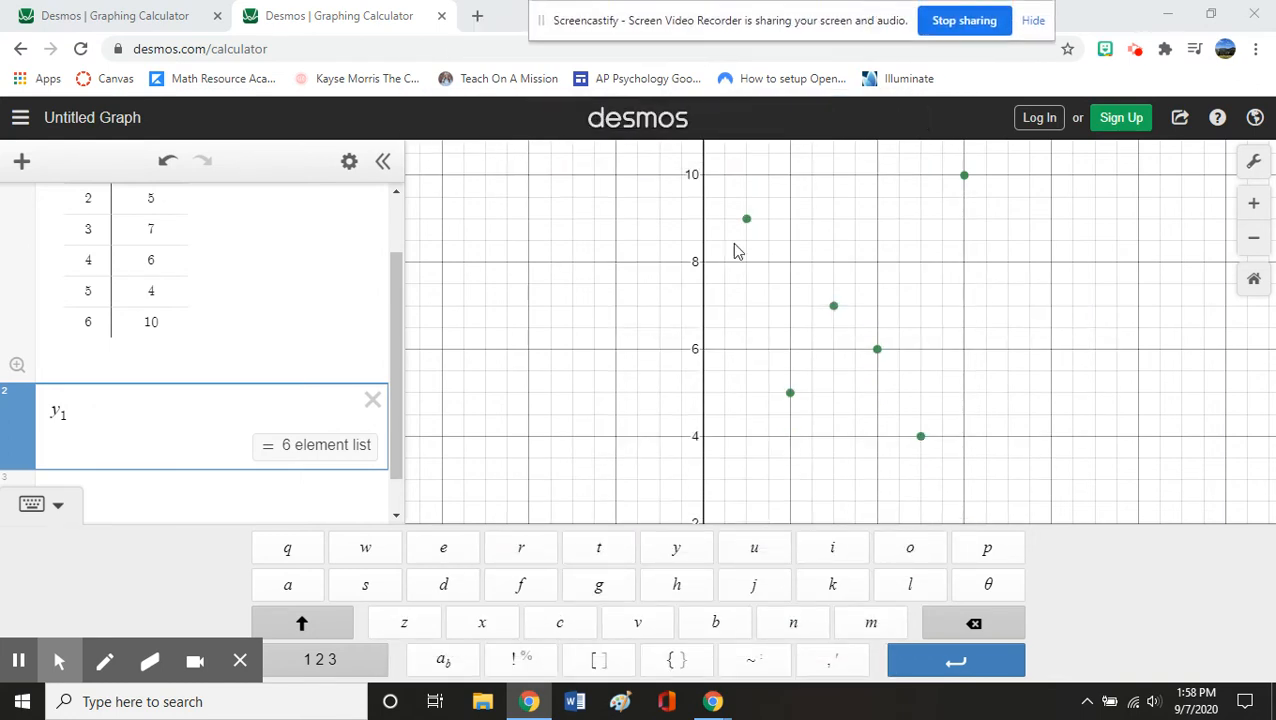
click(754, 668)
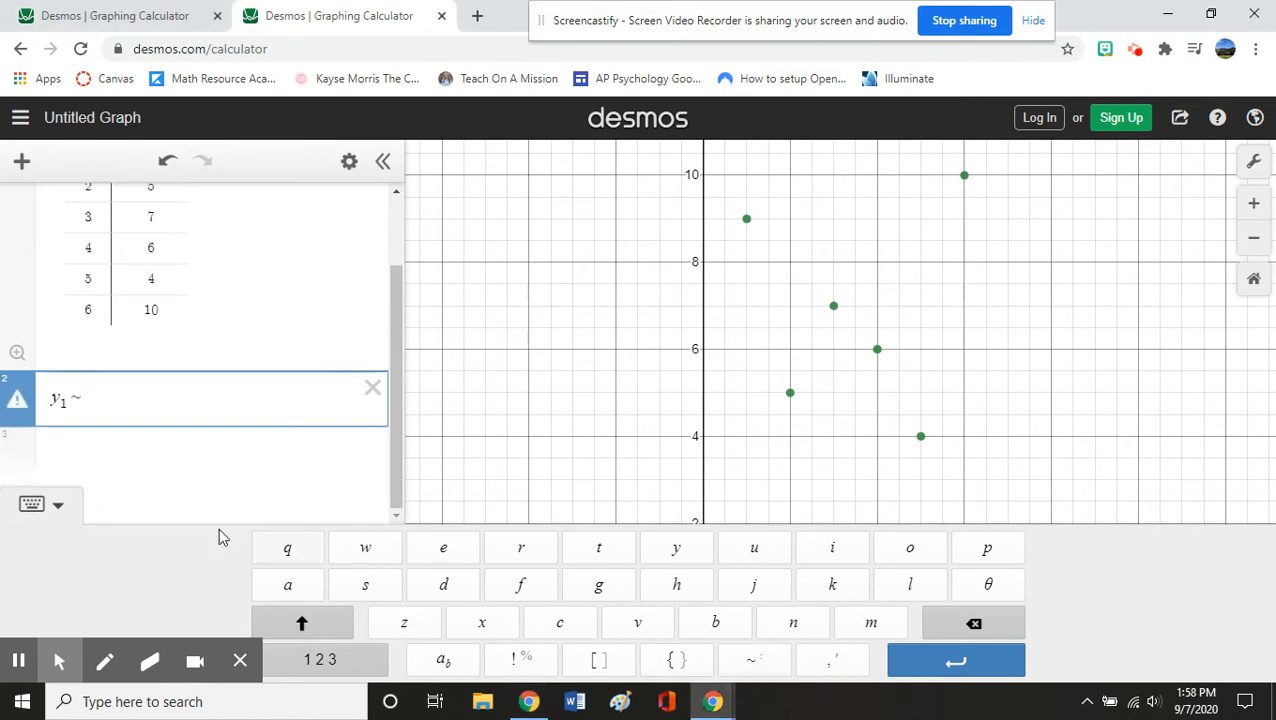
scroll(168, 387, up, 1)
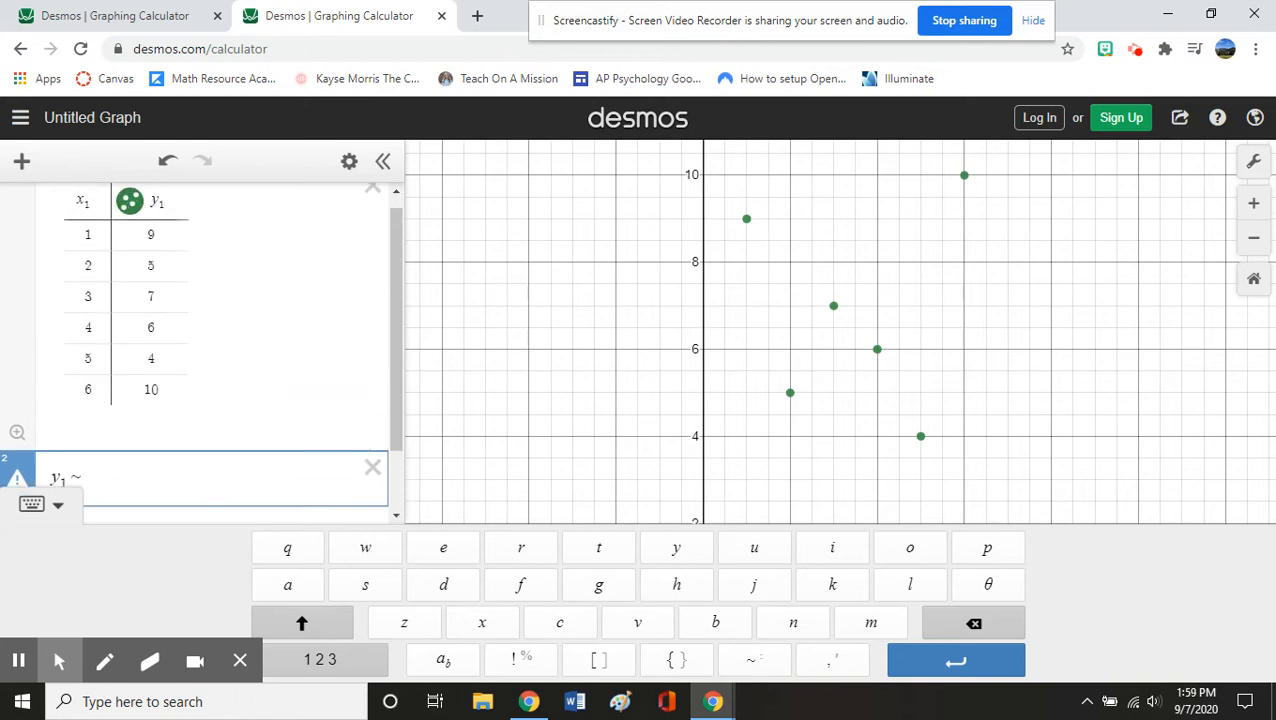
scroll(139, 359, down, 1)
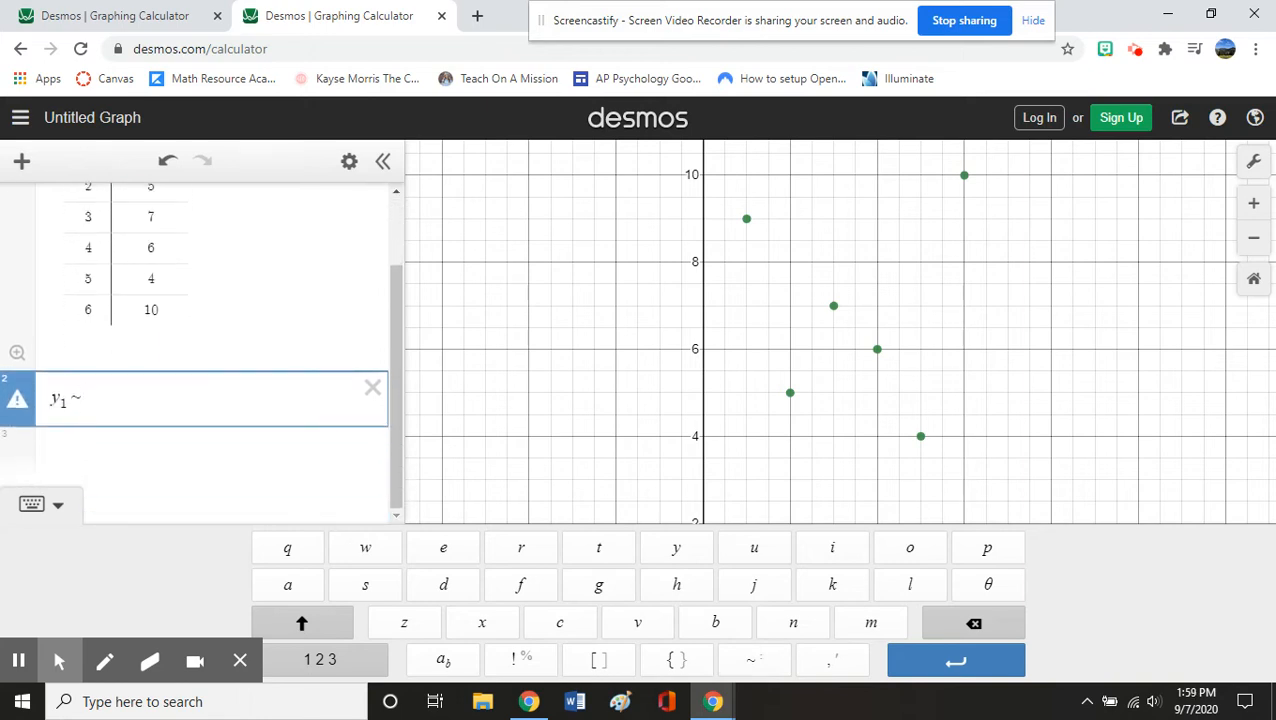
text(m)
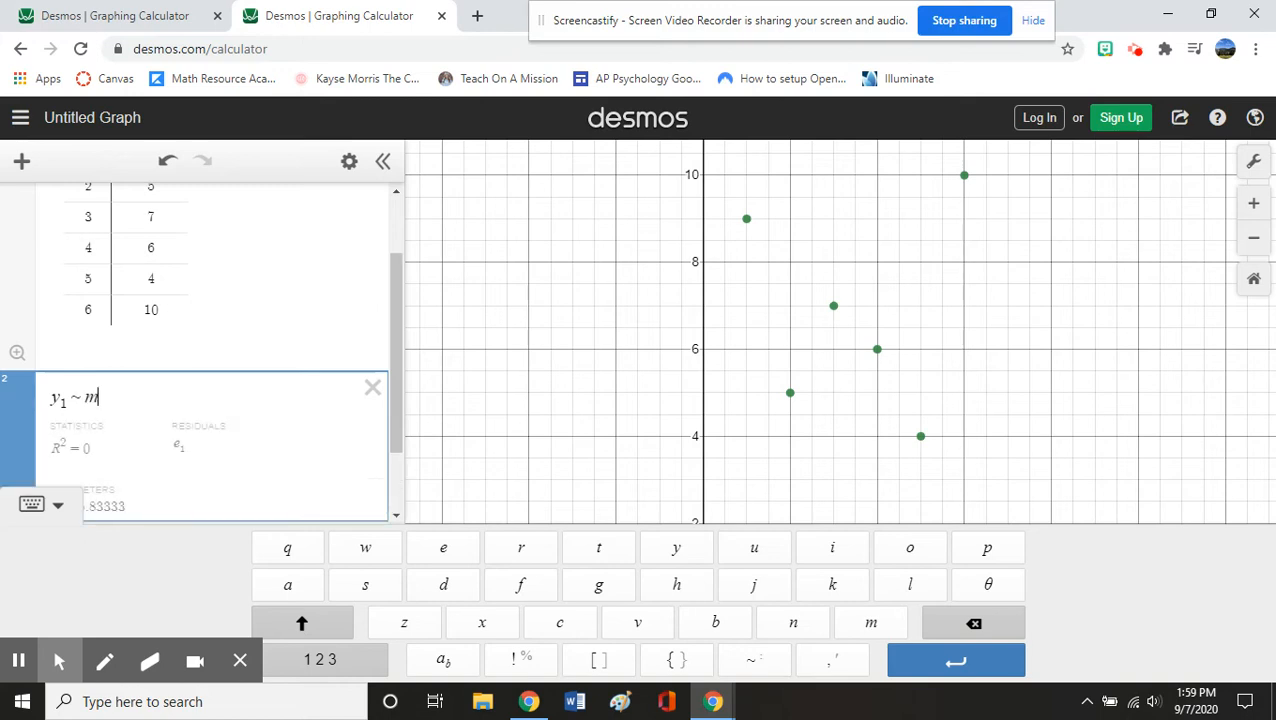
scroll(119, 241, up, 1)
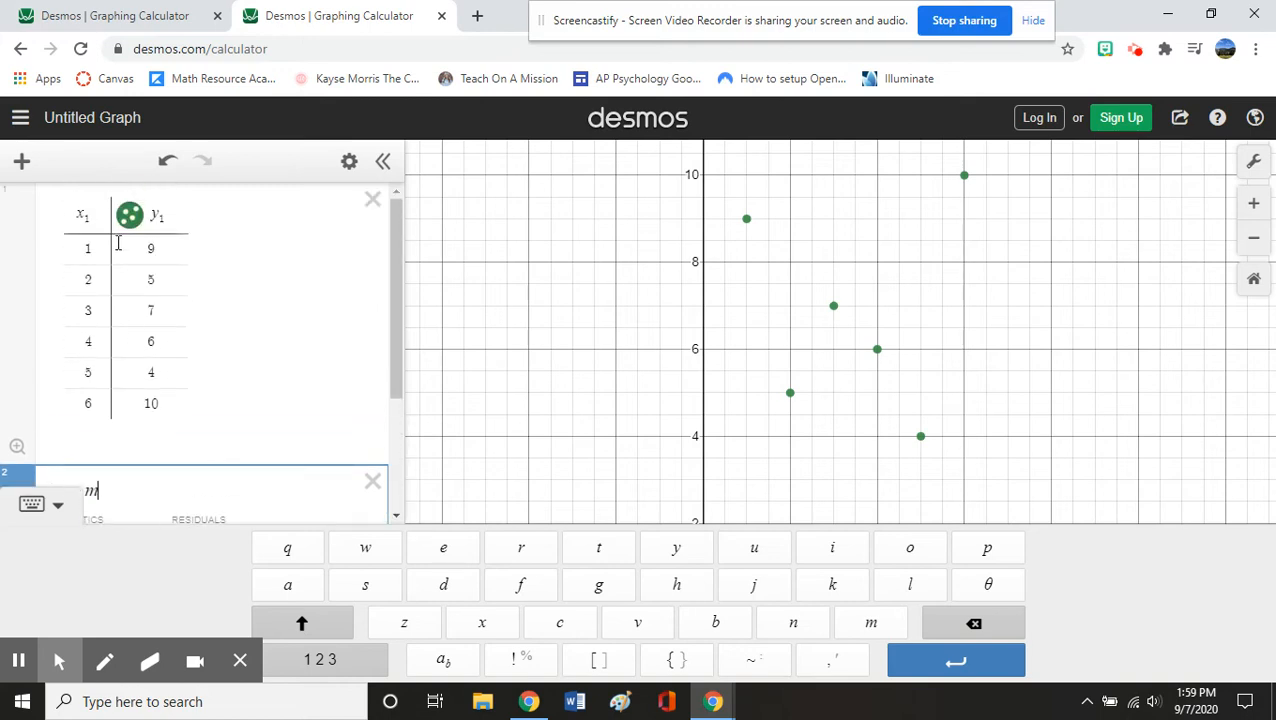
scroll(181, 400, down, 2)
text(x1)
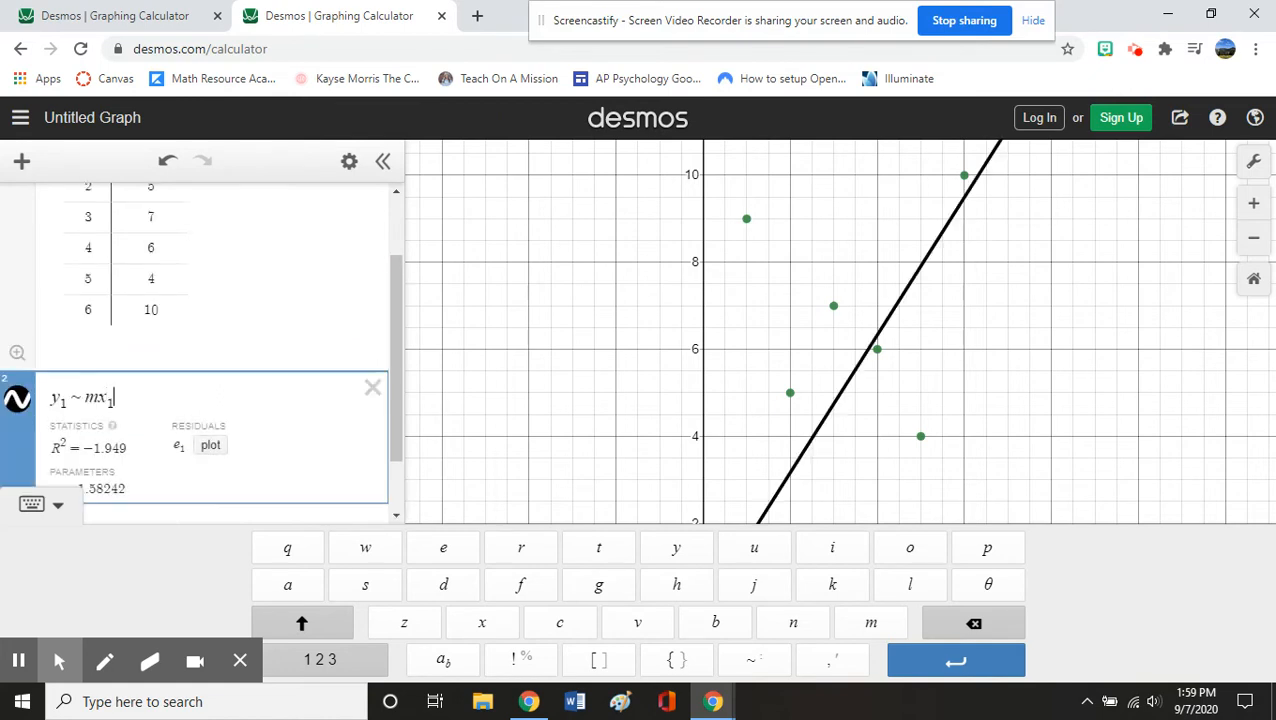
scroll(234, 410, up, 1)
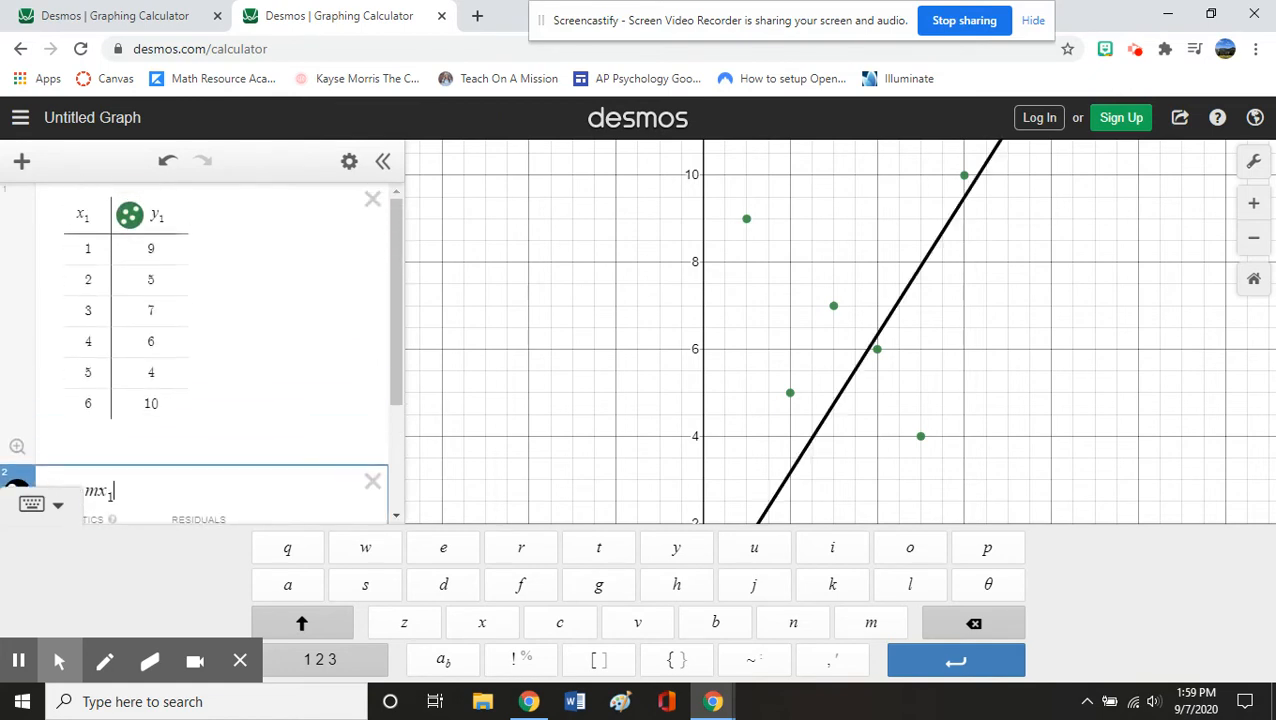
scroll(200, 350, down, 1)
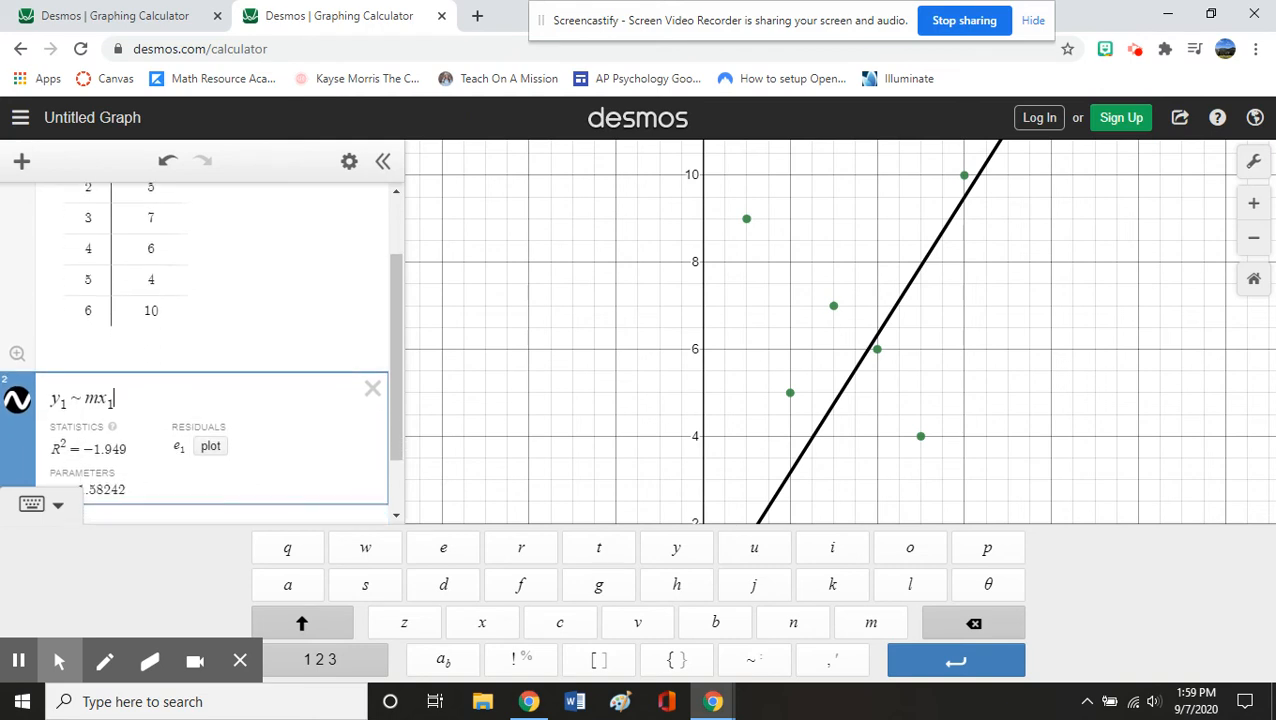
text(+b)
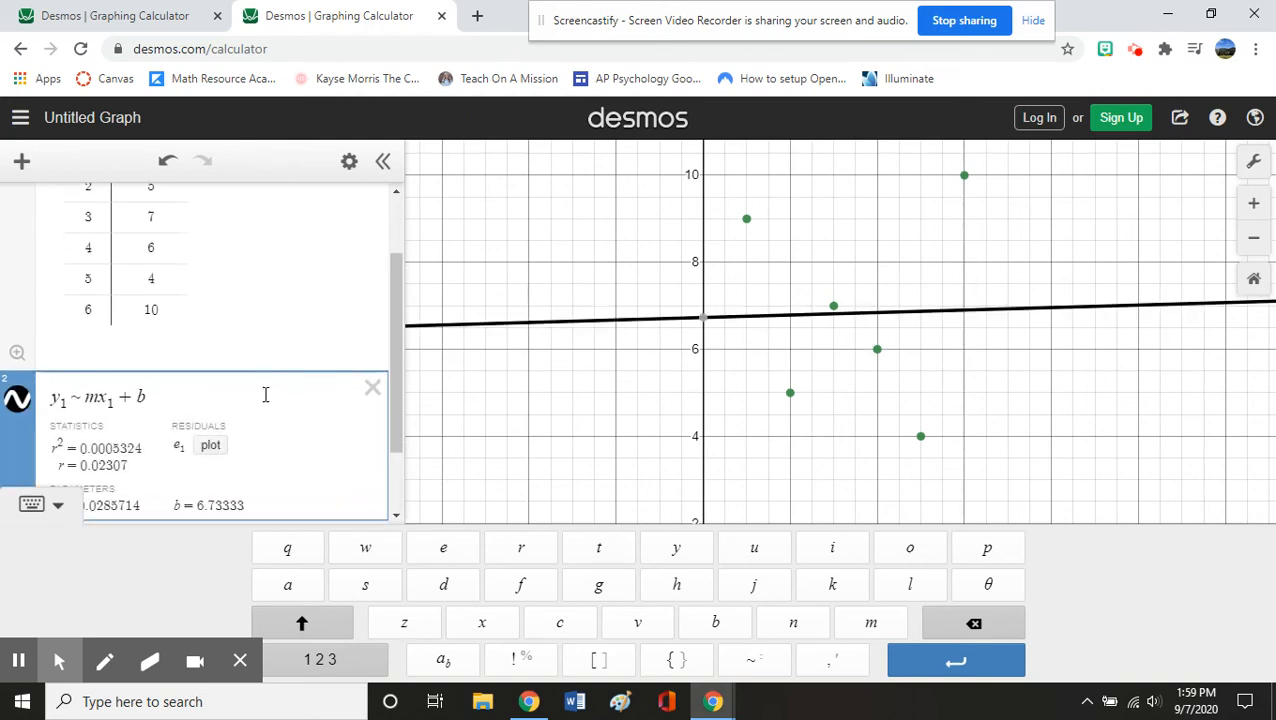
scroll(282, 433, down, 1)
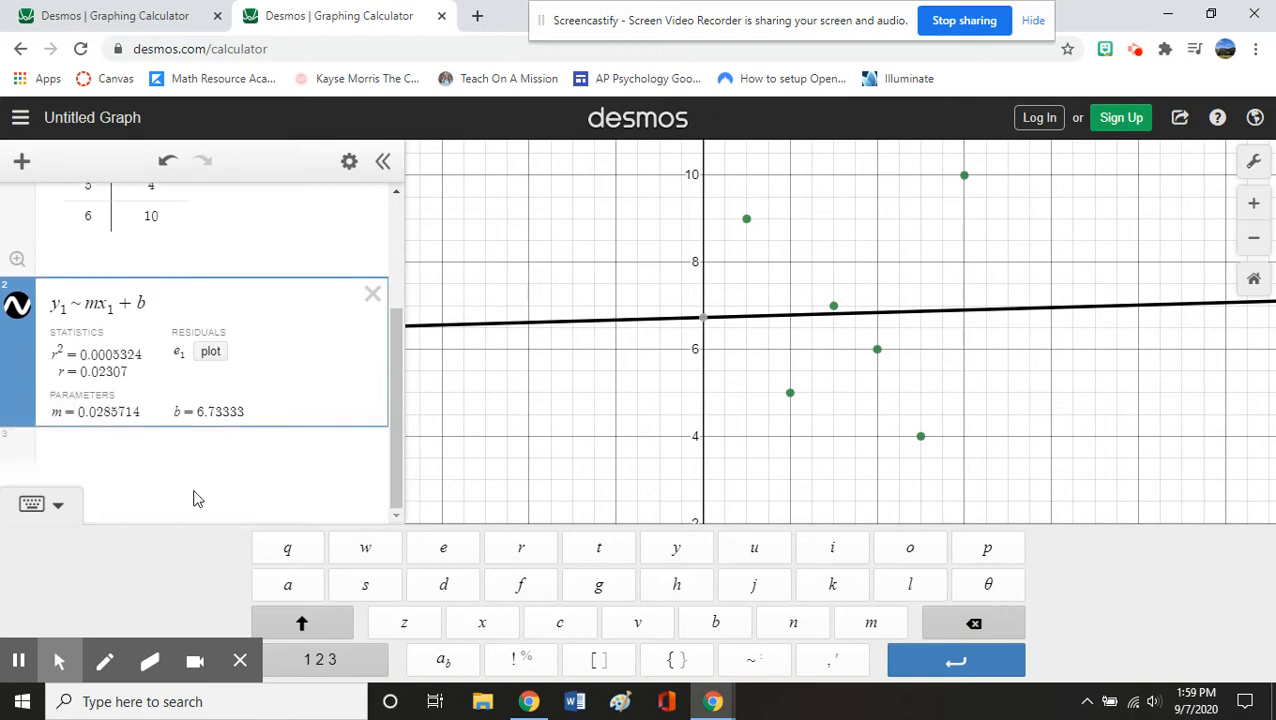
- Enter y = .03x + 6.73 in expression row 3 to draw the red line
click(170, 456)
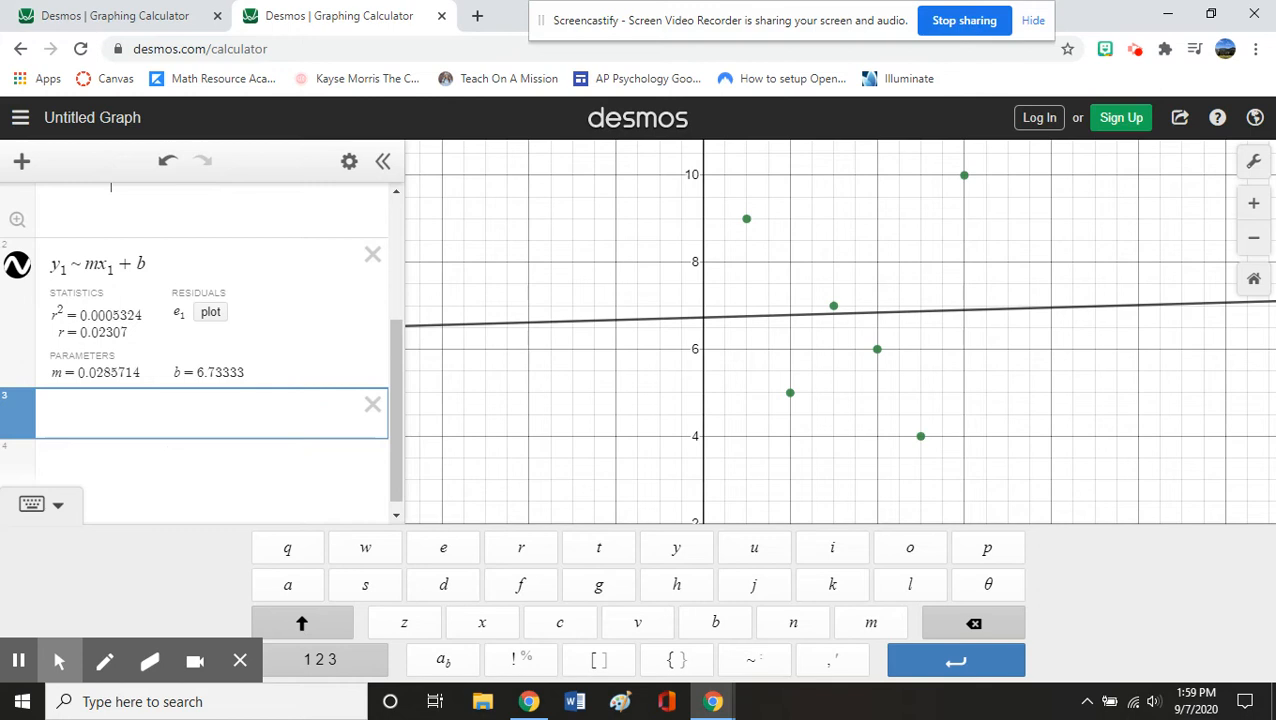
text(y=)
click(92, 372)
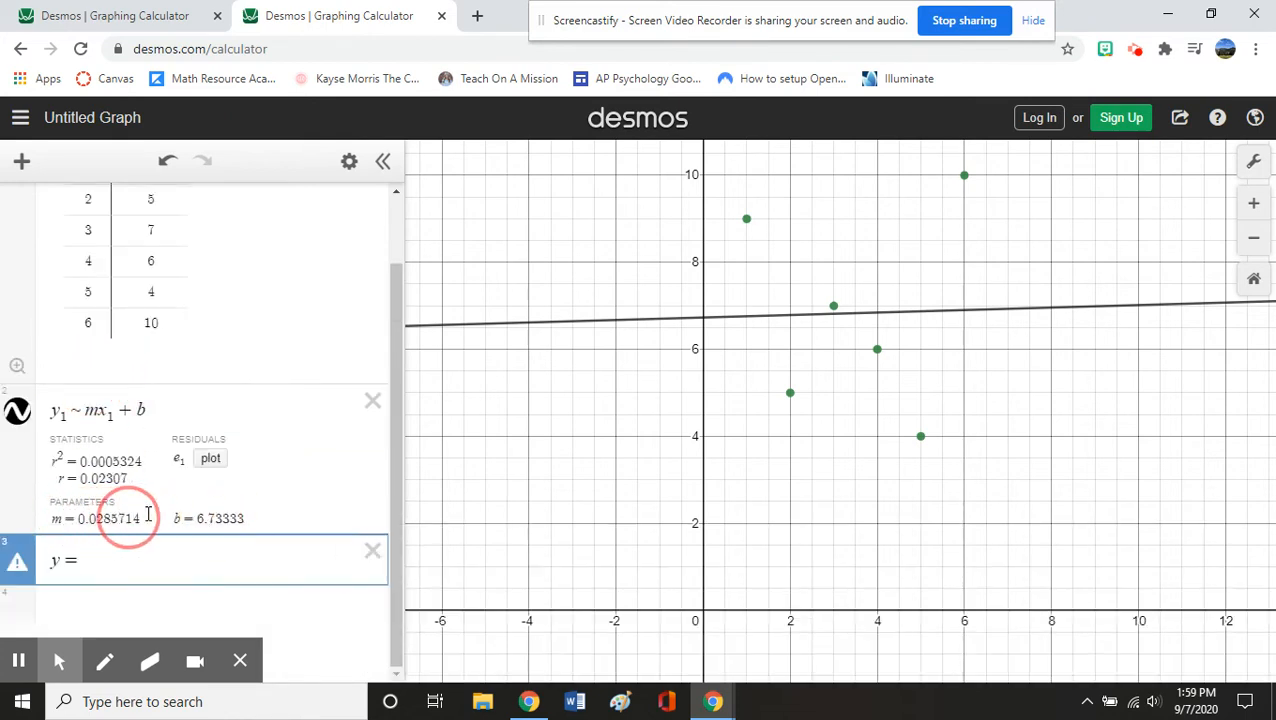
click(98, 558)
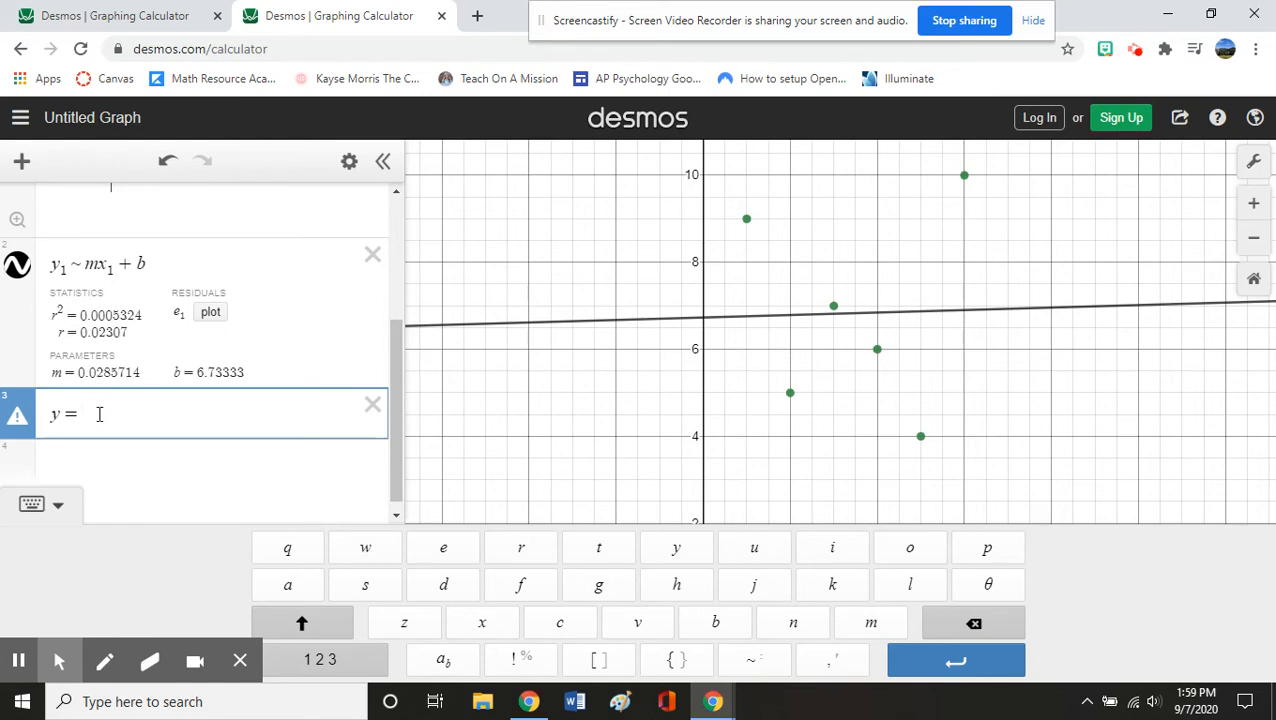
text(.0)
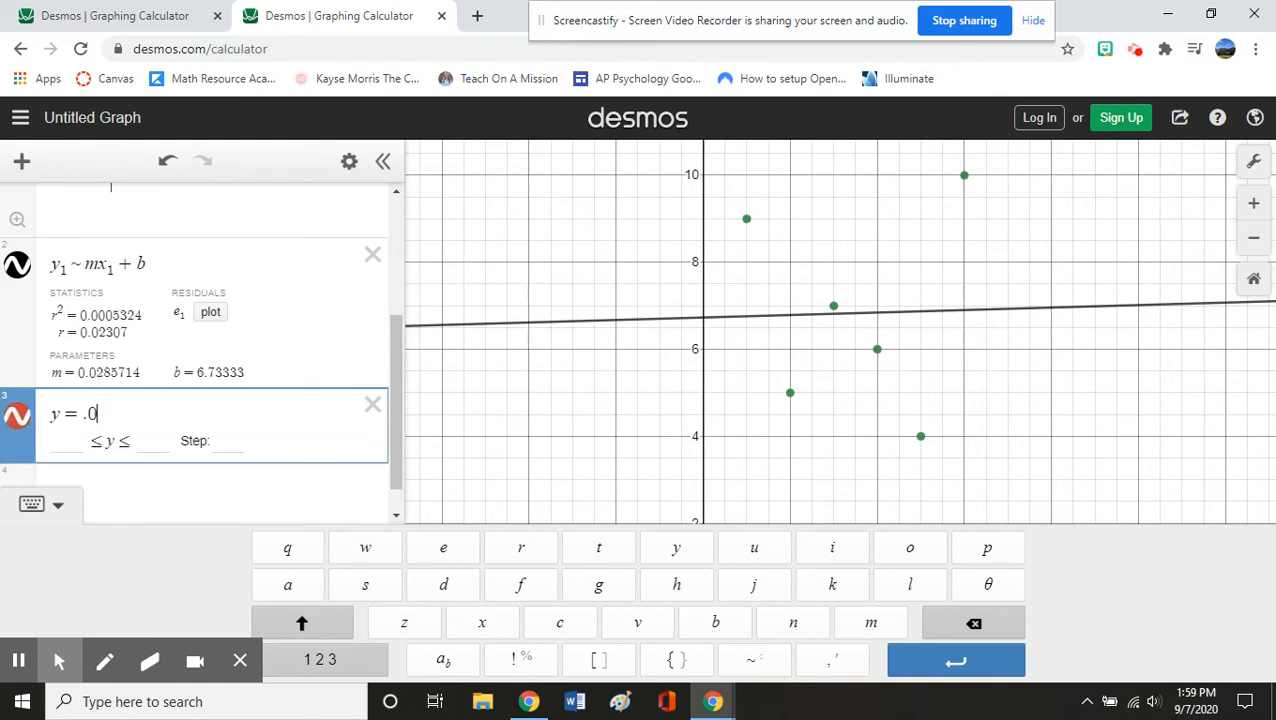
text(3)
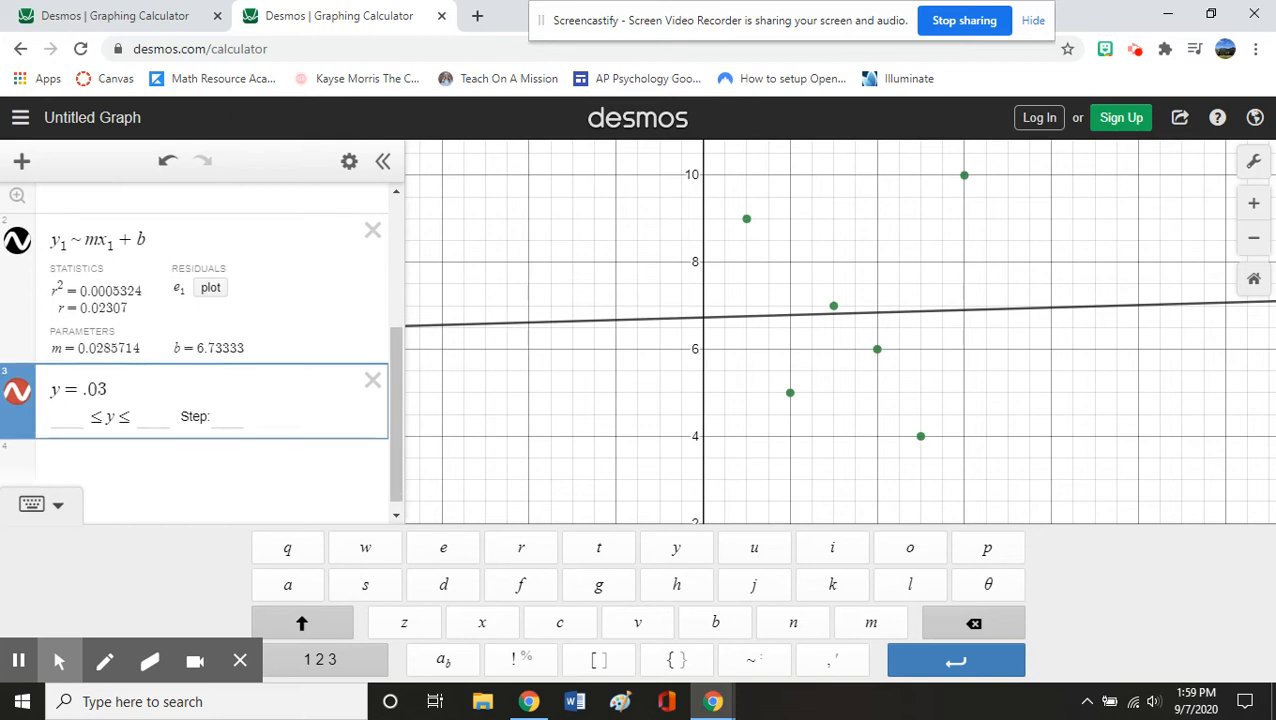
text(x )
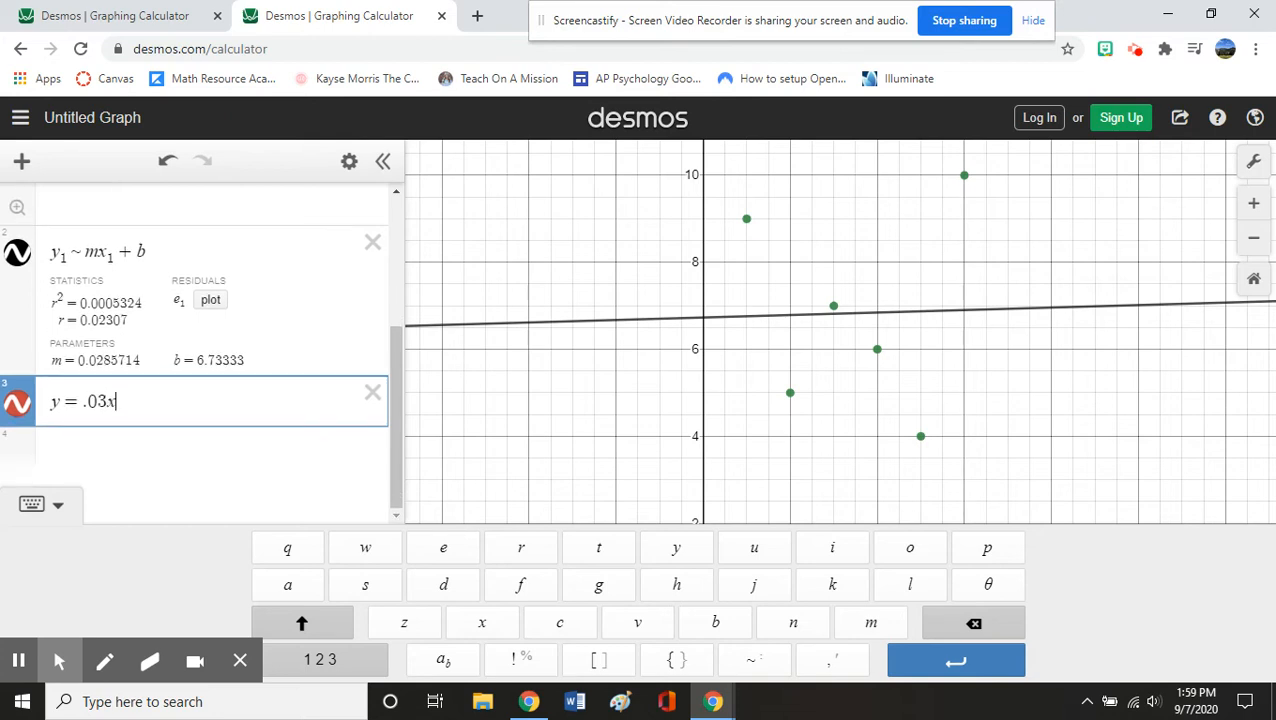
text(+ 6.73)
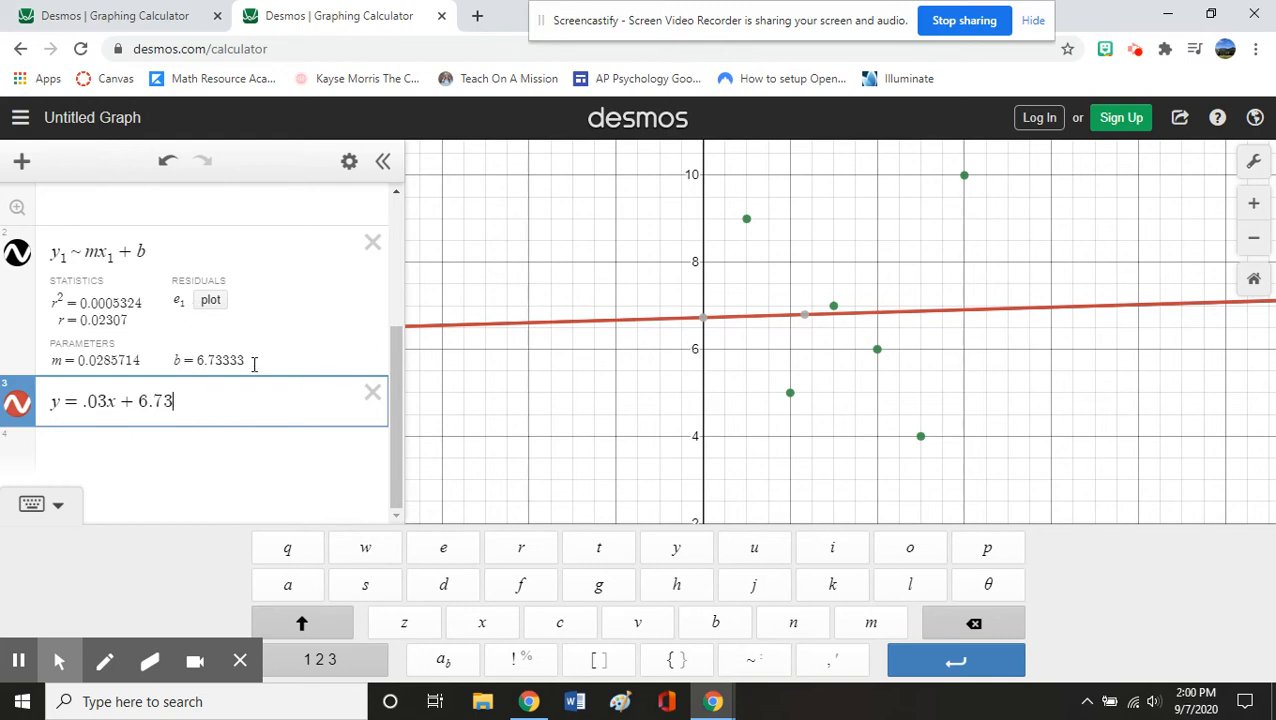
scroll(250, 358, up, 1)
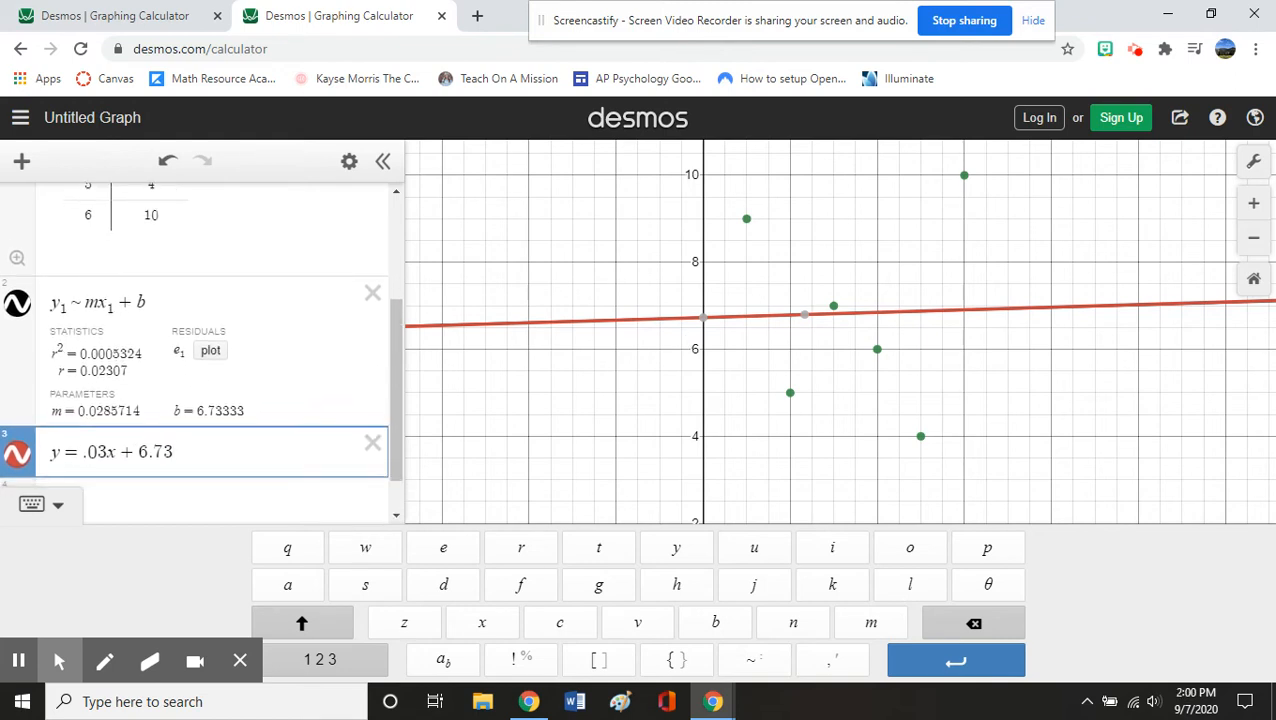
scroll(200, 340, up, 3)
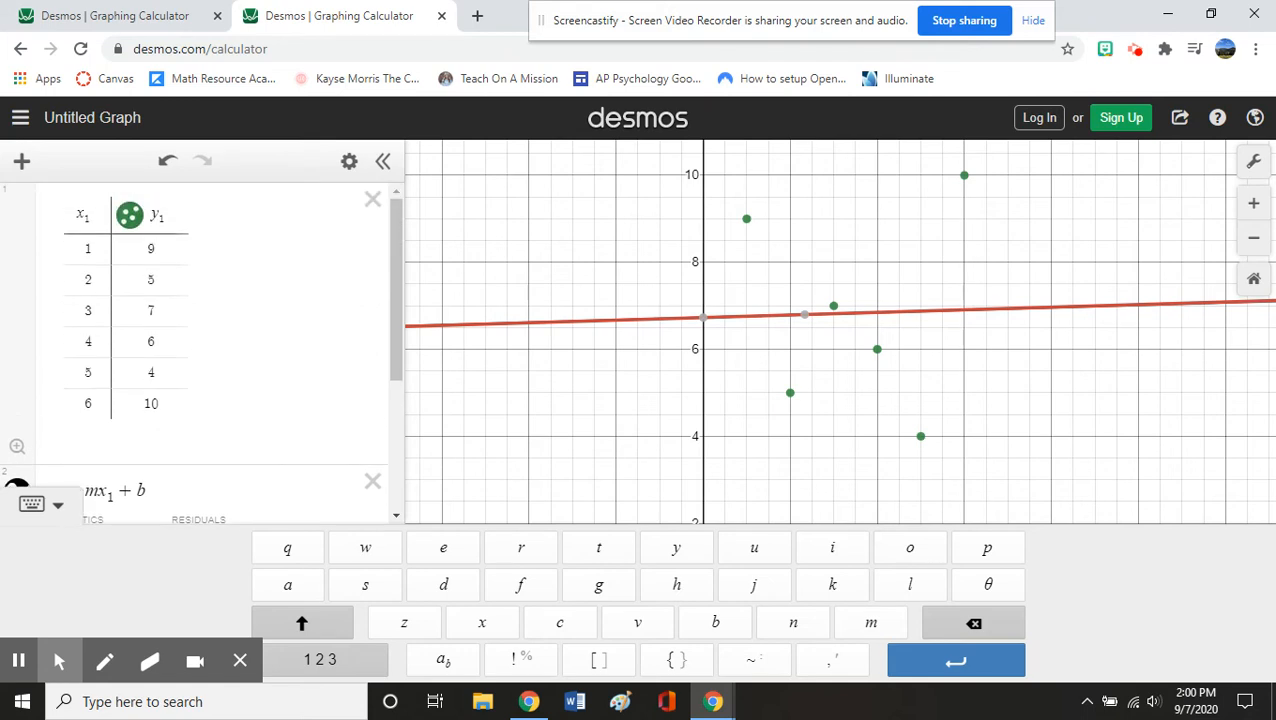
scroll(97, 311, down, 3)
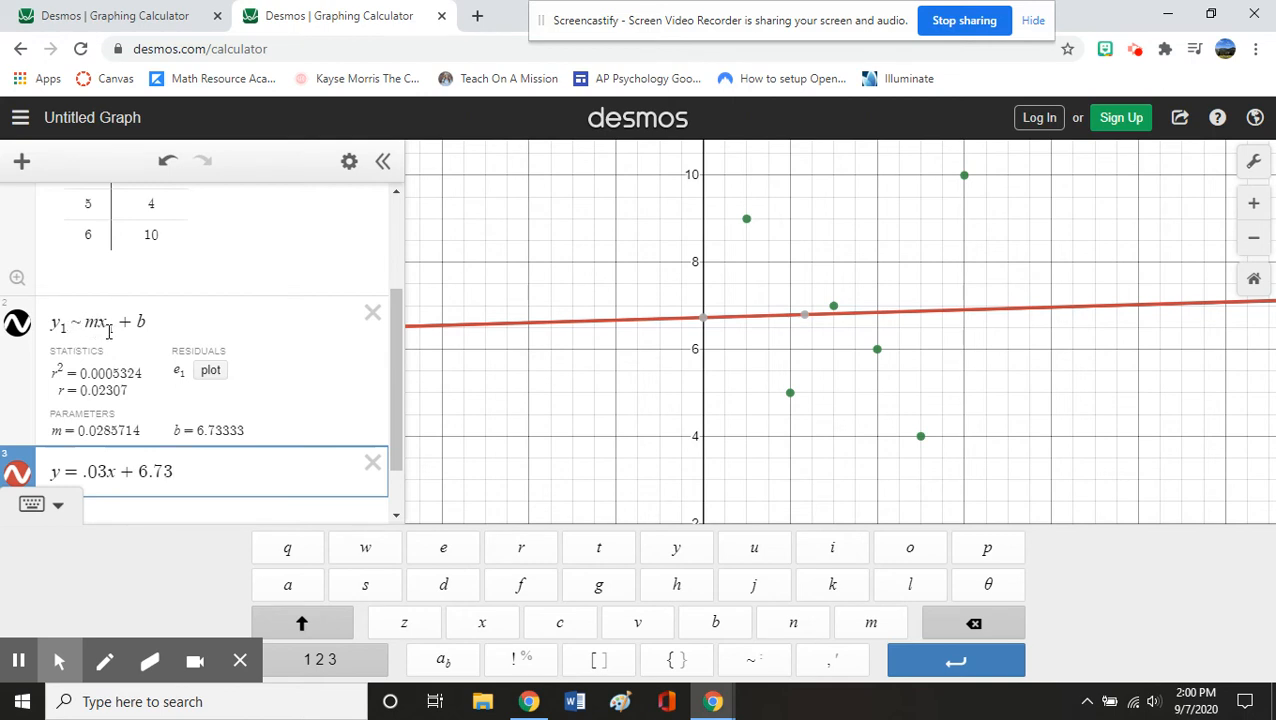
scroll(148, 333, up, 2)
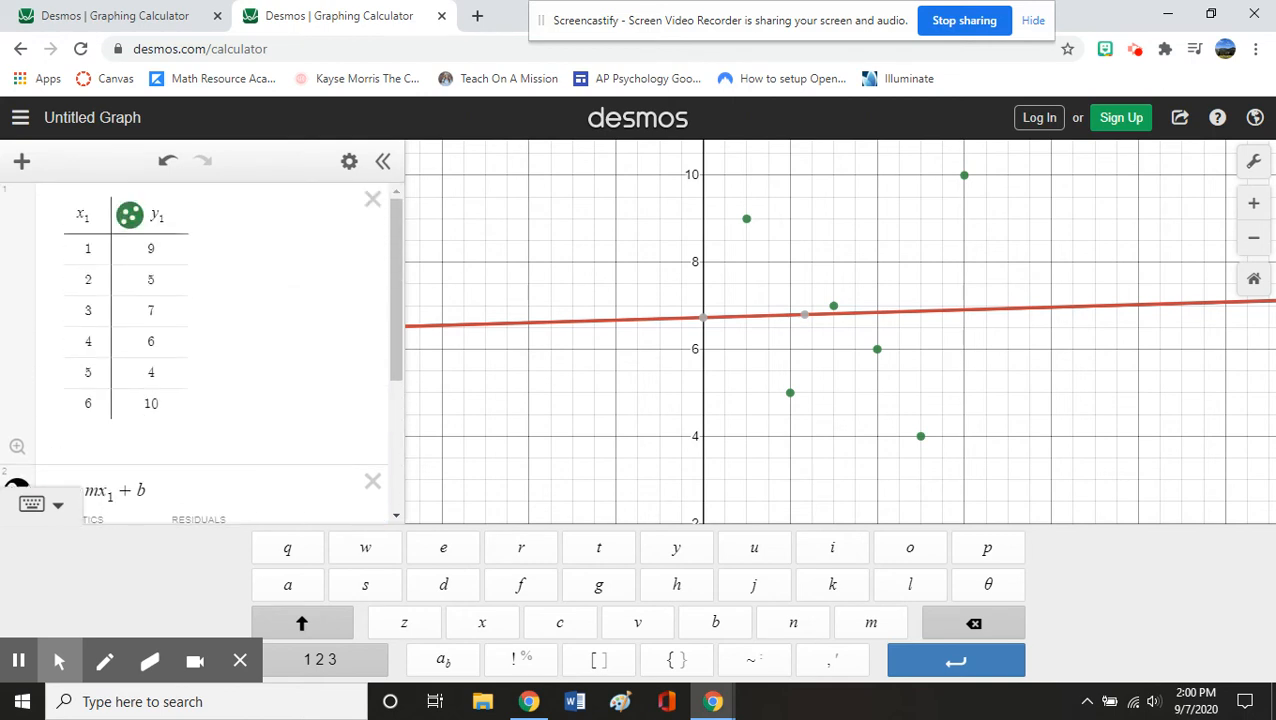
scroll(185, 317, down, 3)
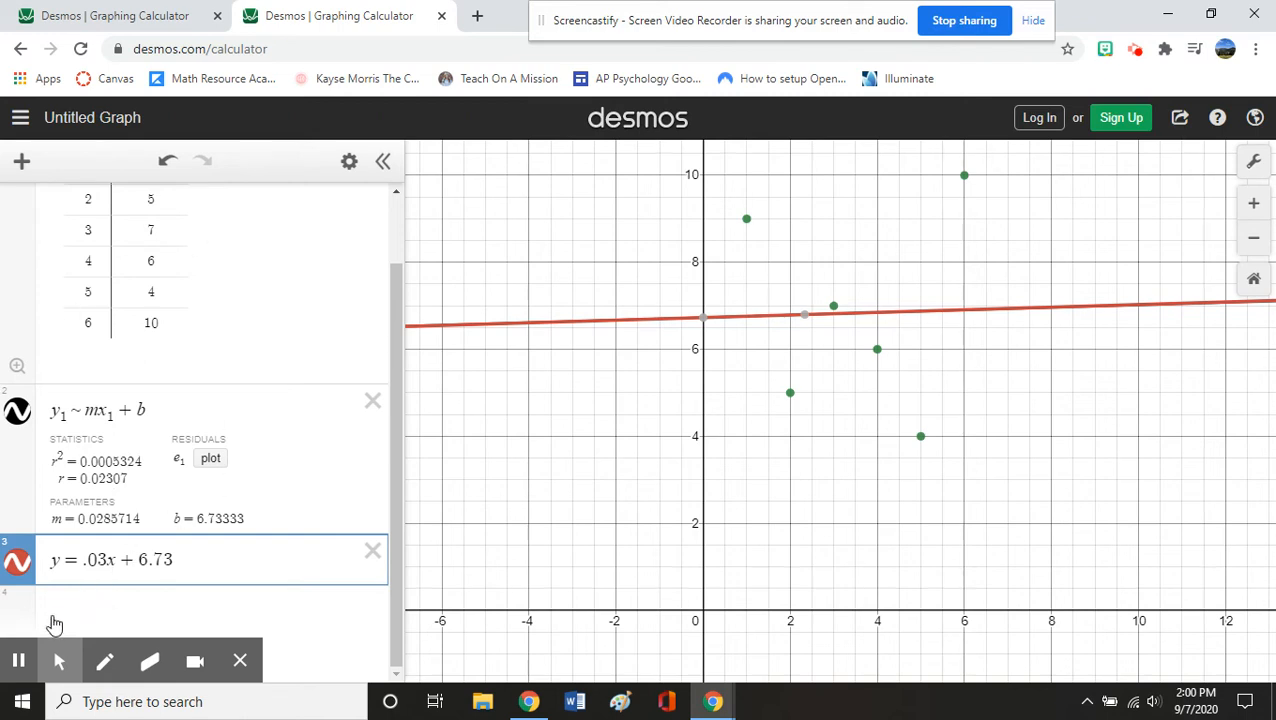
- Close the Desmos tabs, choosing Leave on both unsaved-changes prompts
mouse_move(25, 655)
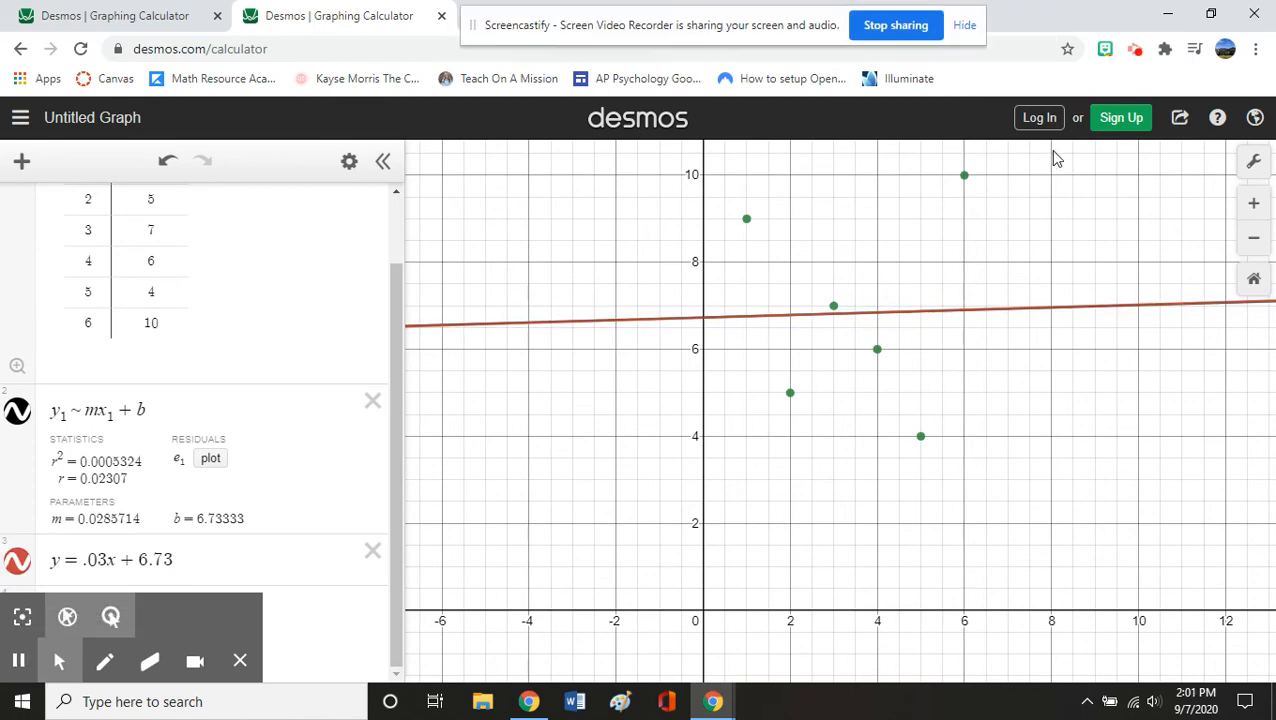
click(1254, 13)
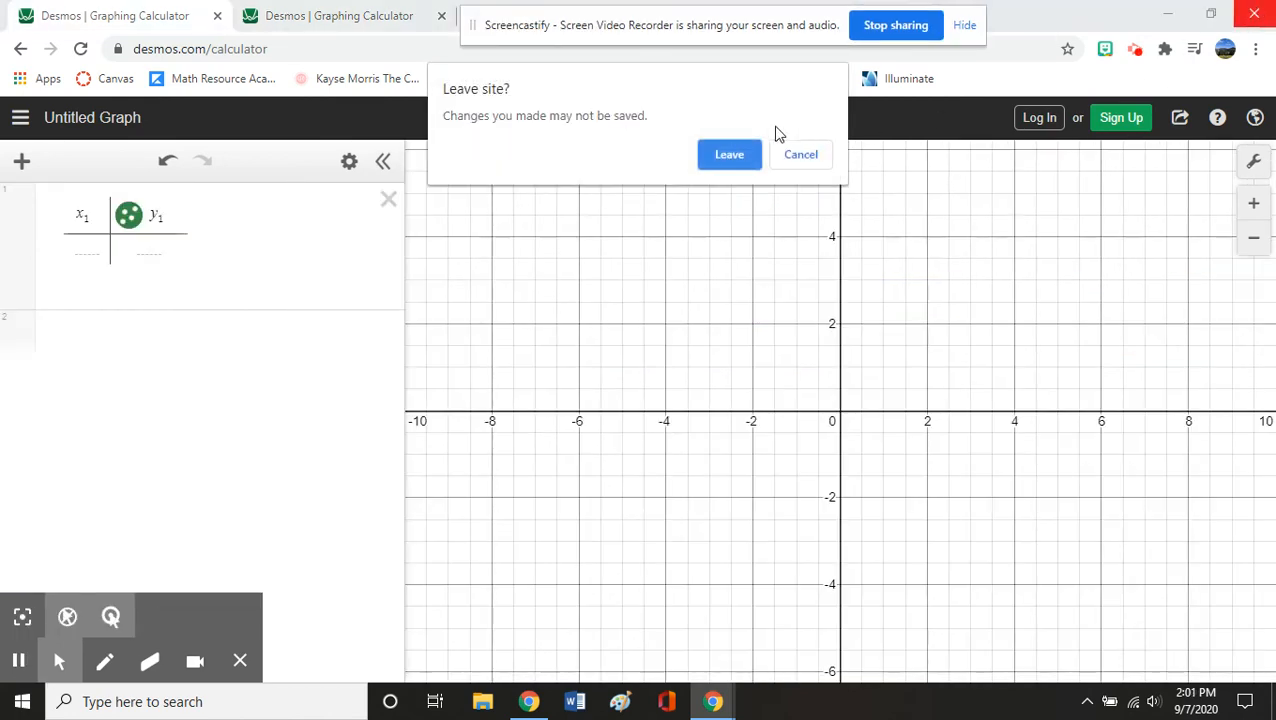
click(727, 153)
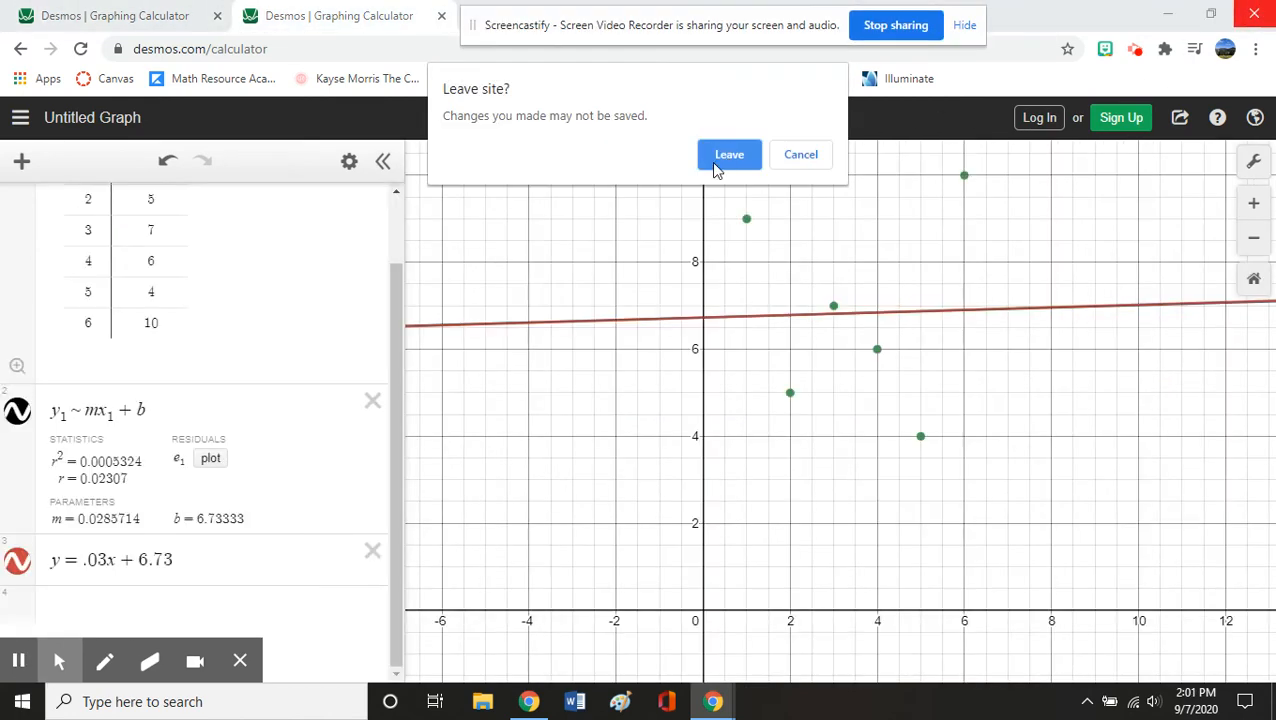
click(725, 155)
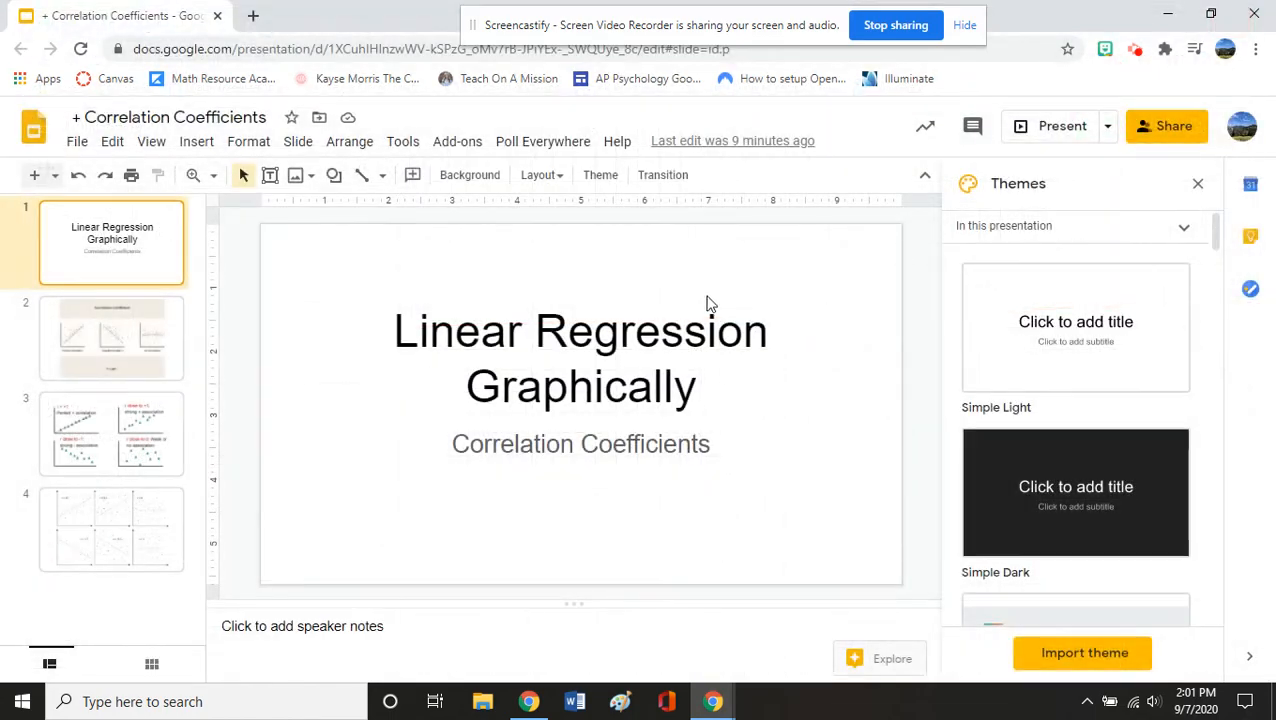
- Present the deck and advance past the Correlation Coefficient slide to the four r-value plots
click(1022, 136)
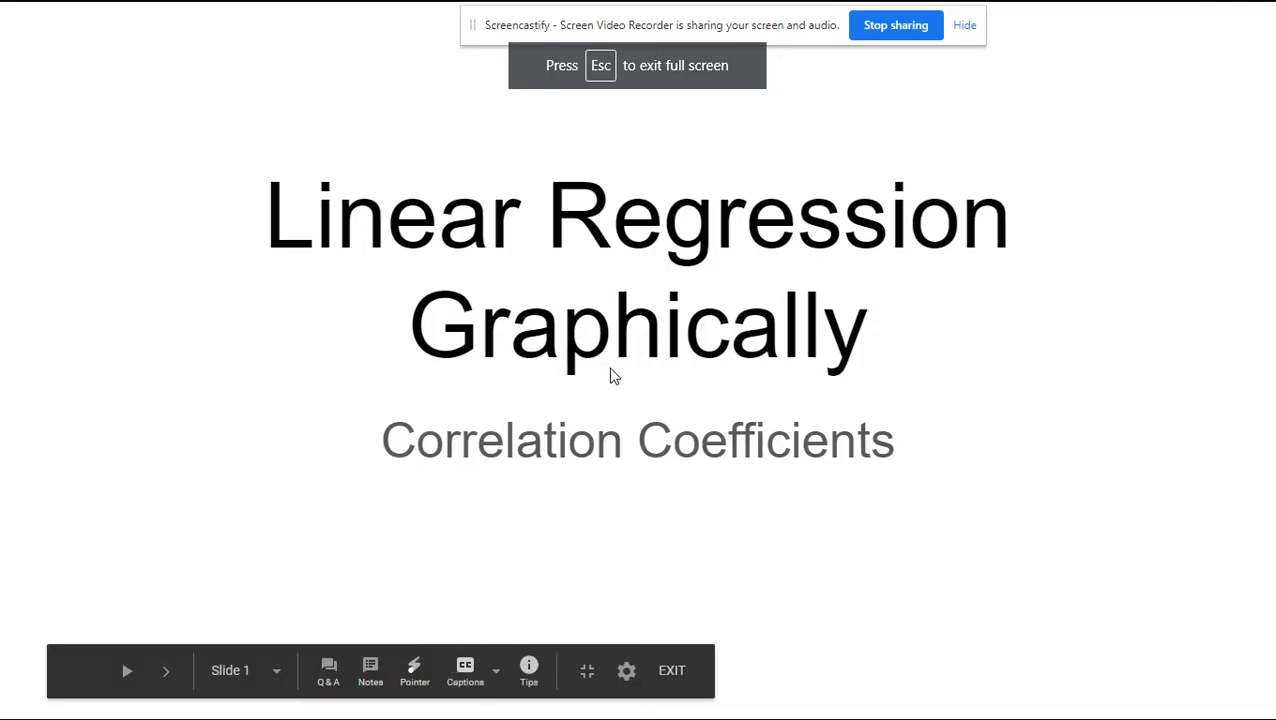
click(611, 369)
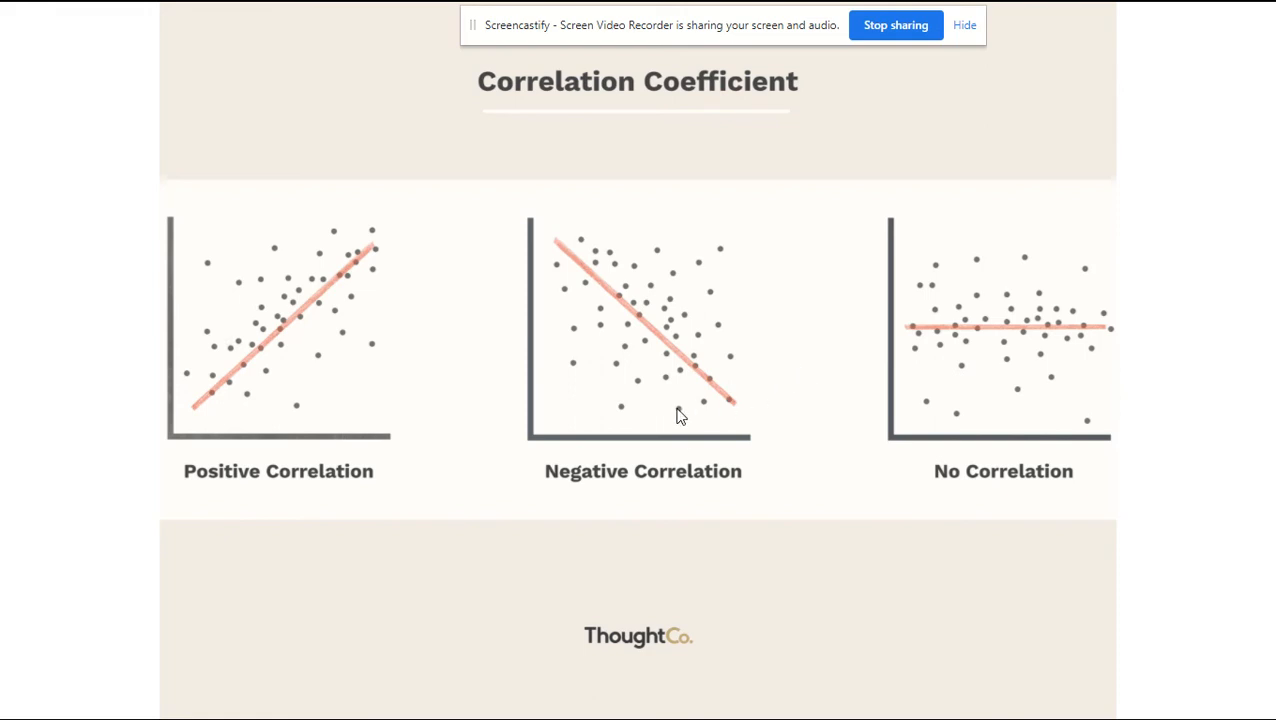
click(567, 471)
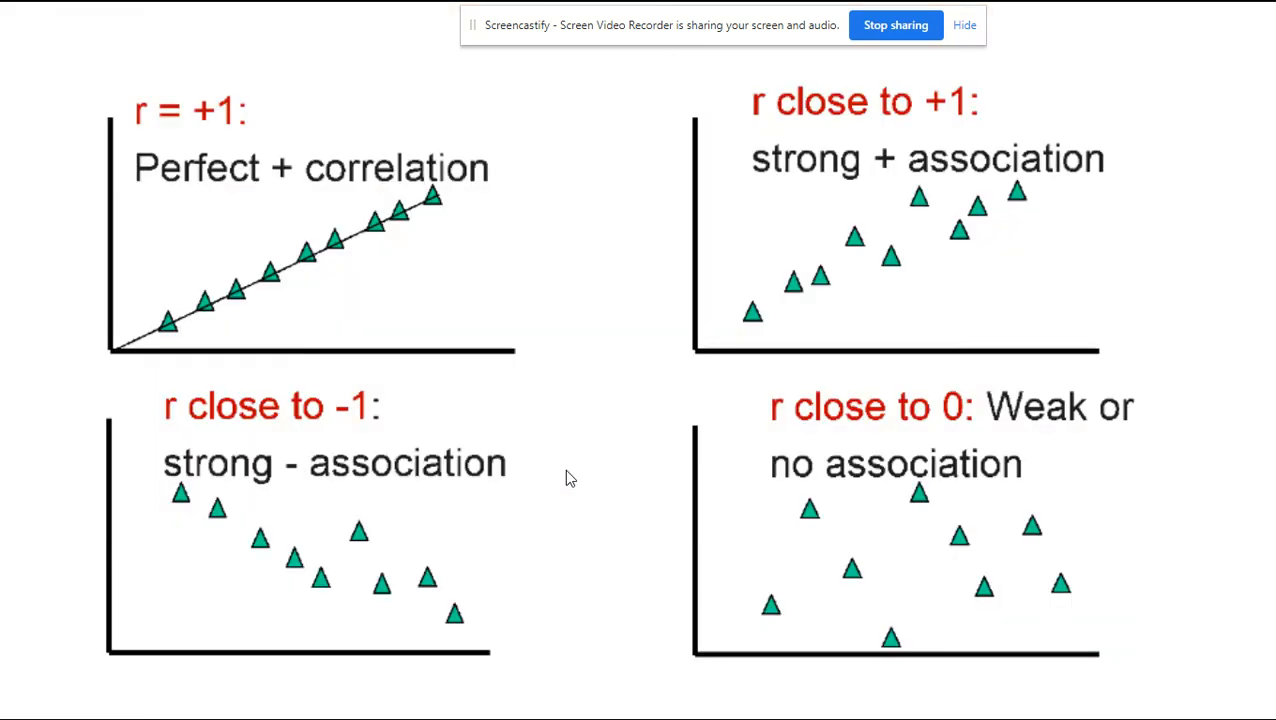